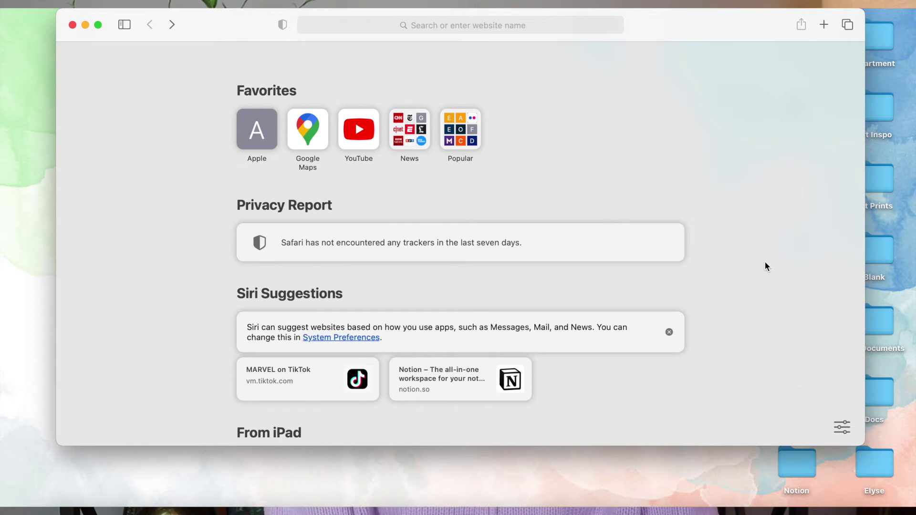
# Search Google in Safari for 'google chrome' and open the Download Chrome result.
pyautogui.click(449, 29)
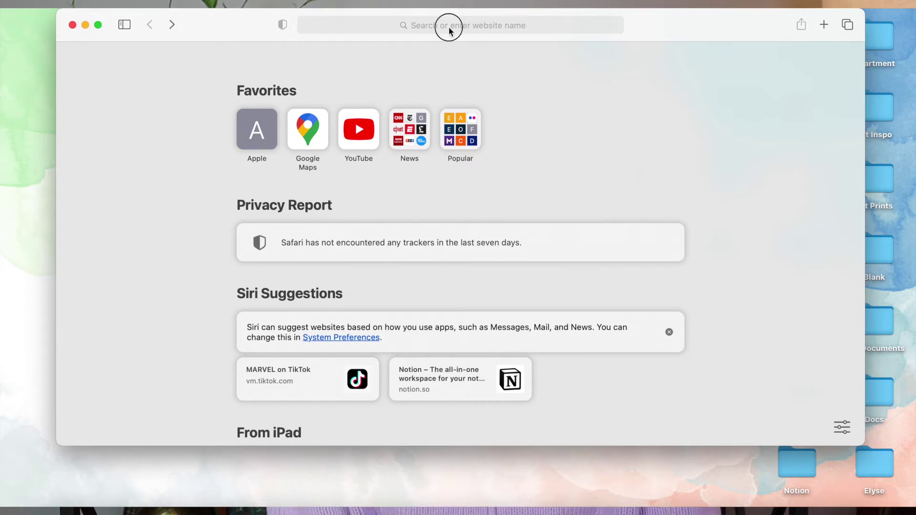
pyautogui.write('google crh')
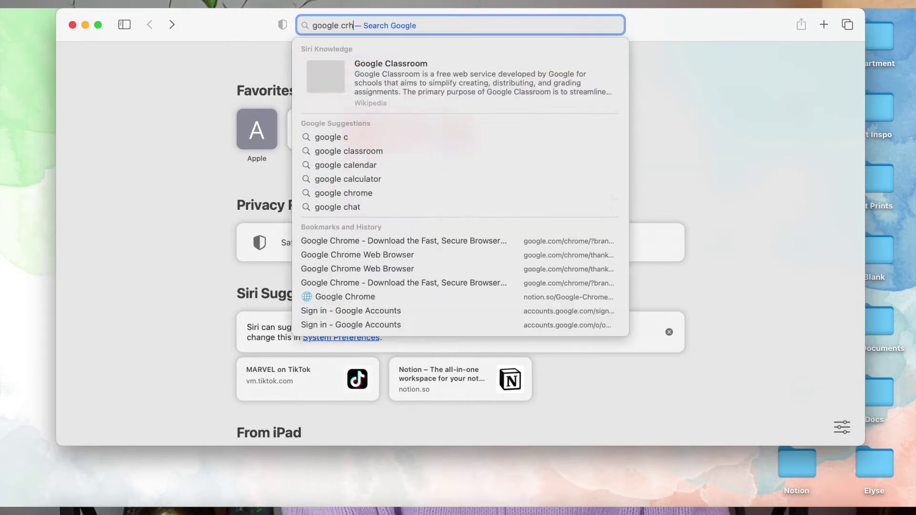
pyautogui.press('BackSpace')
pyautogui.press('BackSpace')
pyautogui.write('hrome')
pyautogui.press('Return')
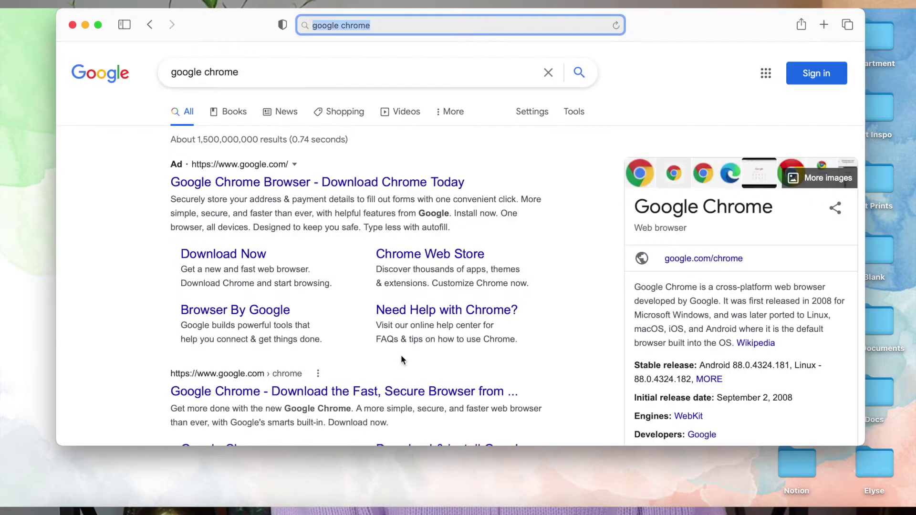
pyautogui.click(374, 188)
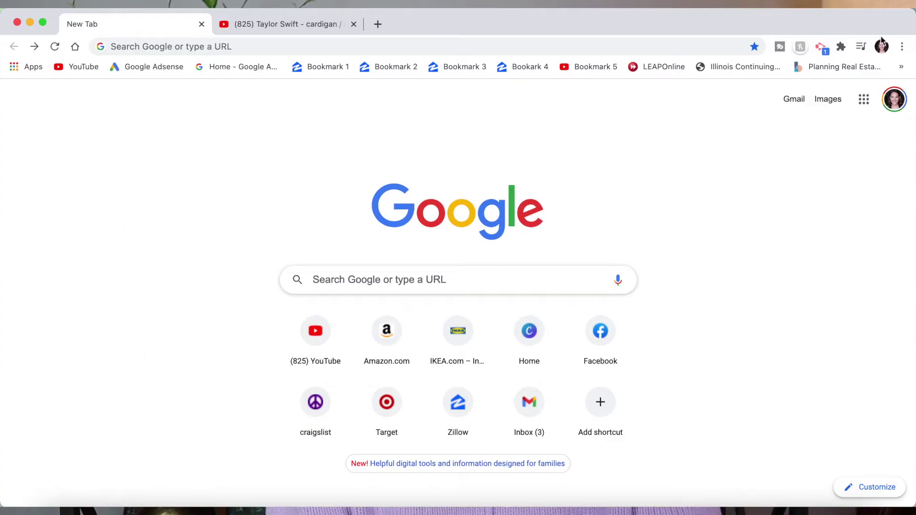
# Open Chrome's Settings from the three-dot menu and scroll through the Appearance section.
pyautogui.click(906, 50)
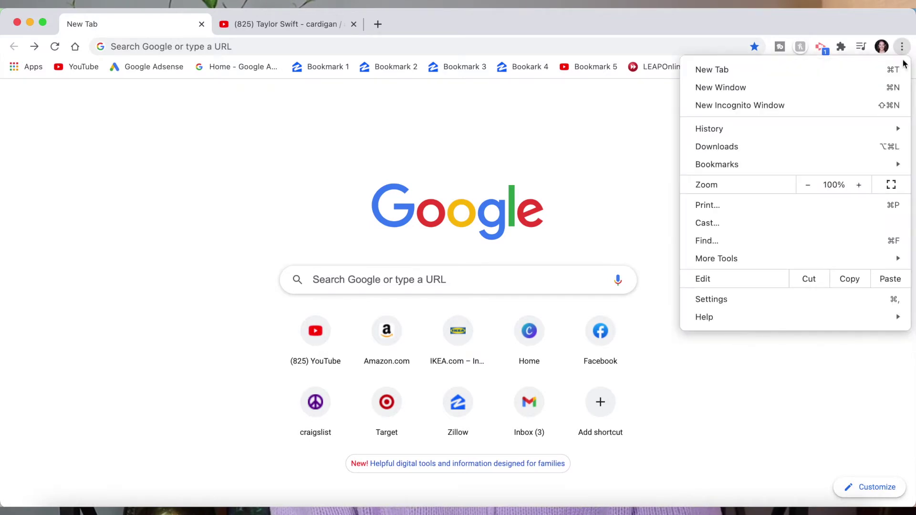
pyautogui.click(823, 300)
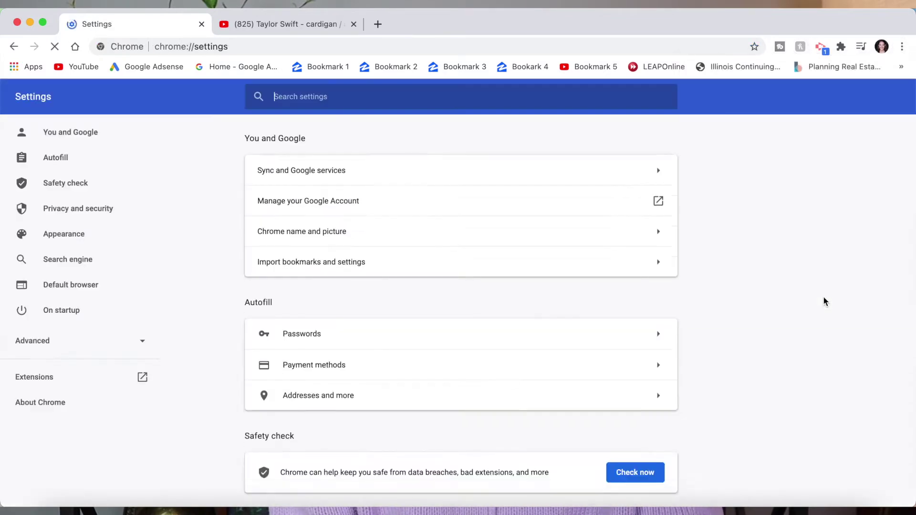
pyautogui.click(52, 240)
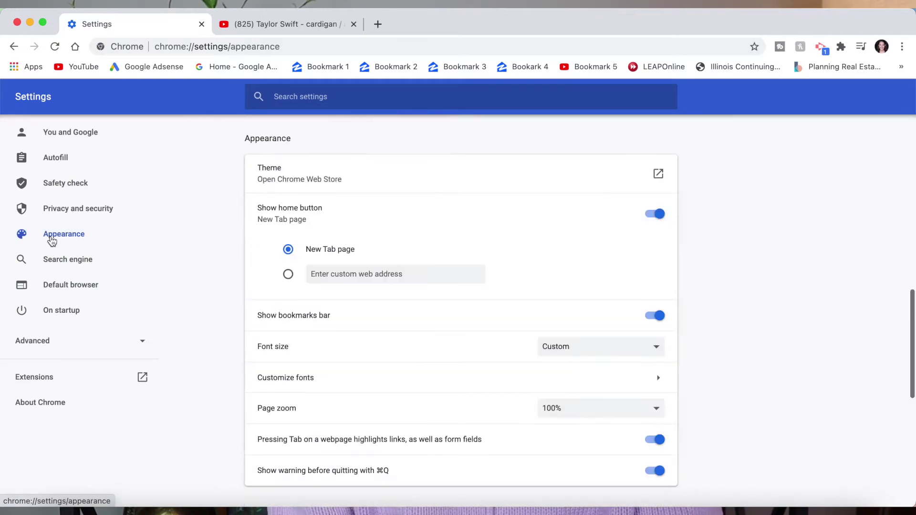
pyautogui.scroll(-5, 377, 346)
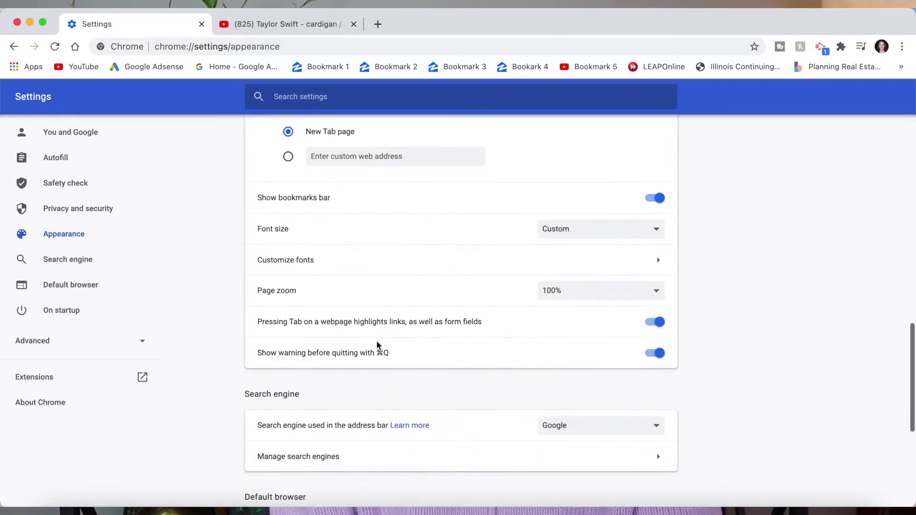
pyautogui.scroll(-2, 377, 344)
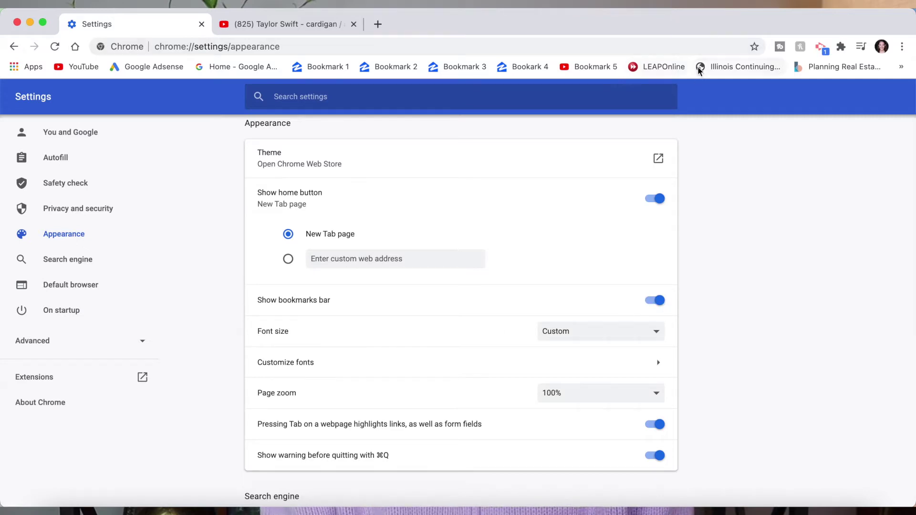
# Turn off Show bookmarks bar and leave Show home button on, opening the New Tab page.
pyautogui.click(659, 301)
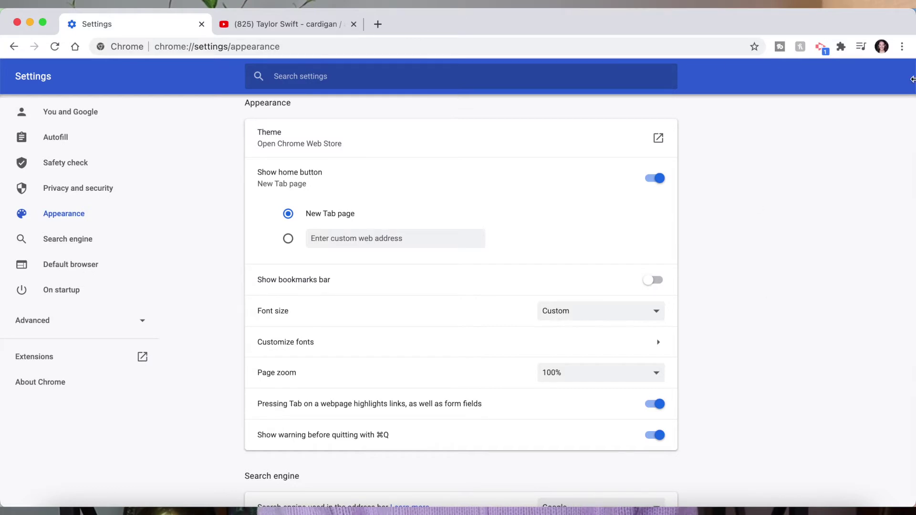
pyautogui.click(901, 47)
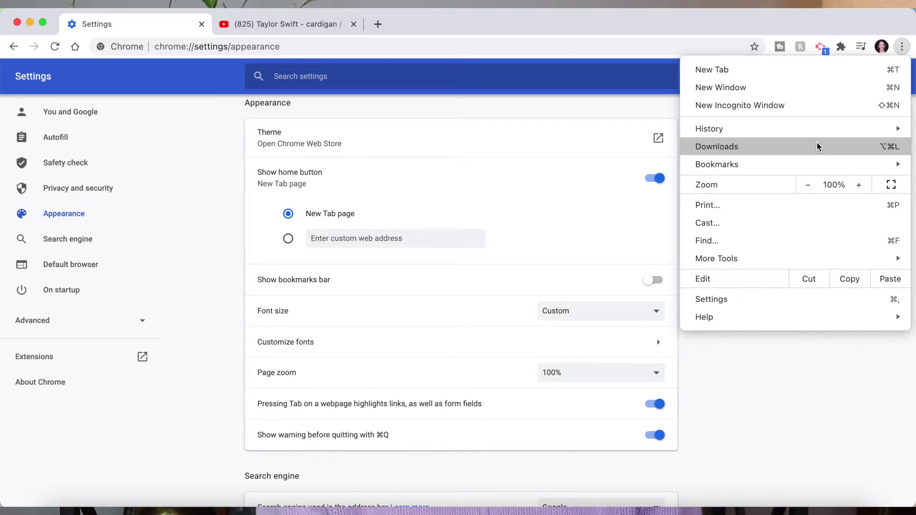
pyautogui.click(652, 181)
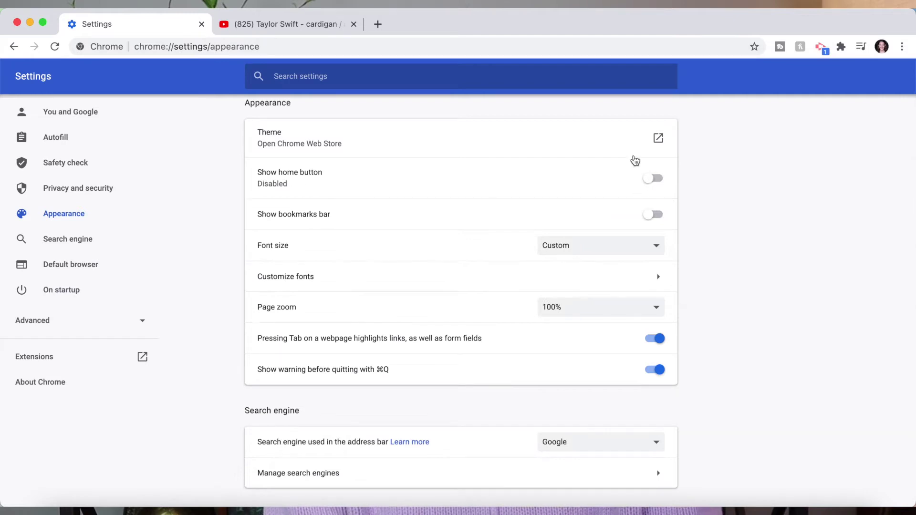
pyautogui.click(651, 179)
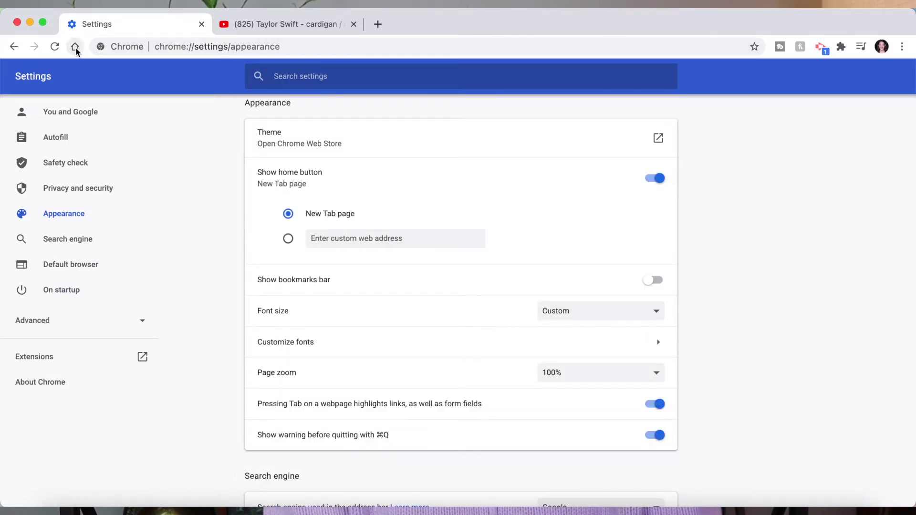
pyautogui.click(652, 180)
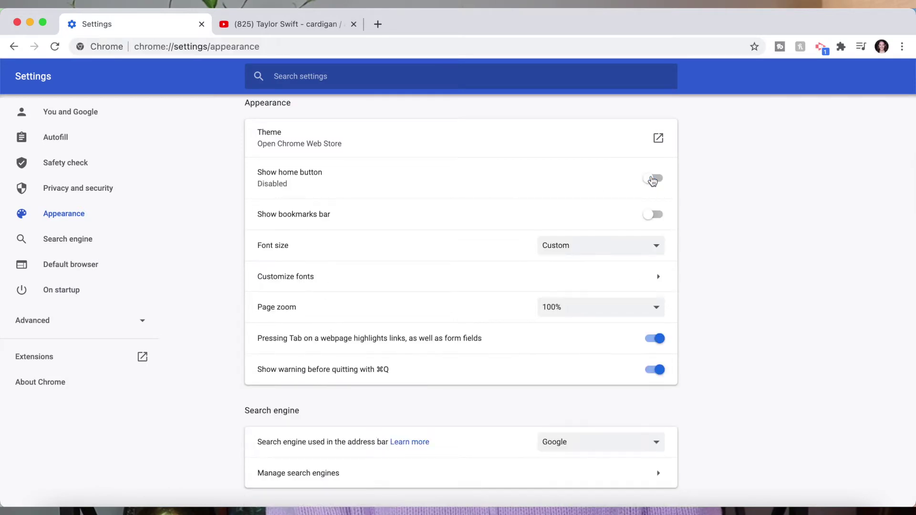
pyautogui.click(652, 179)
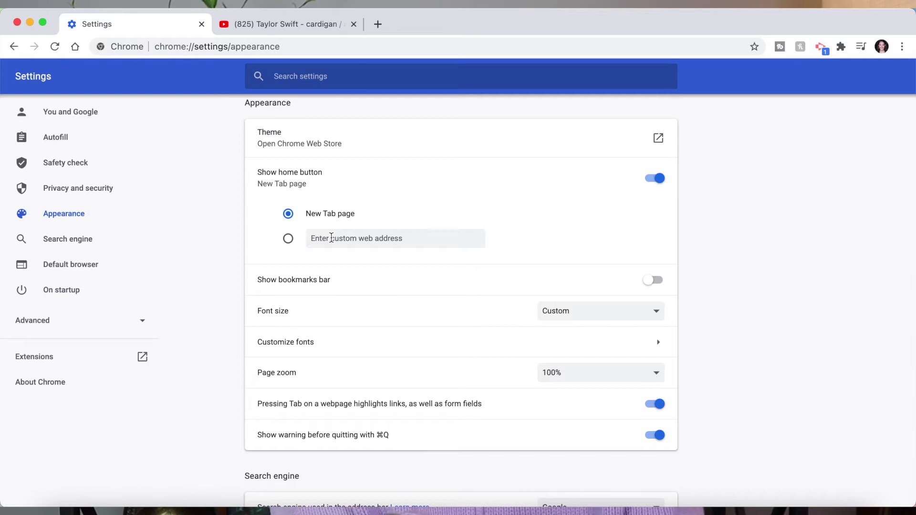
pyautogui.scroll(-1, 331, 238)
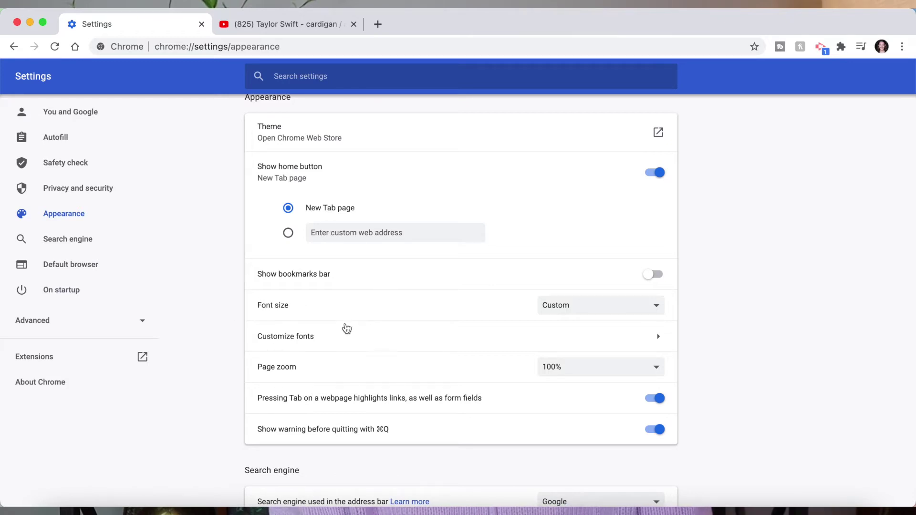
# Try Large and Very large font sizes, then settle on Medium (Recommended).
pyautogui.click(582, 308)
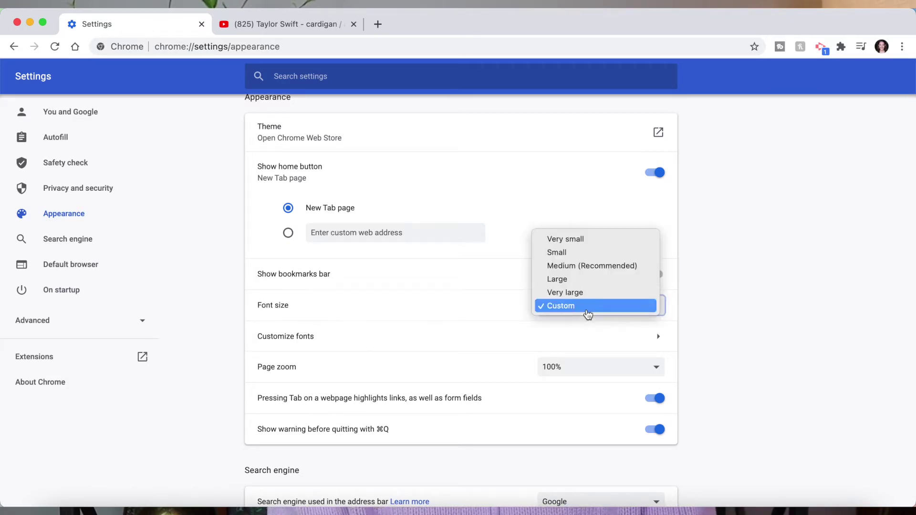
pyautogui.click(609, 266)
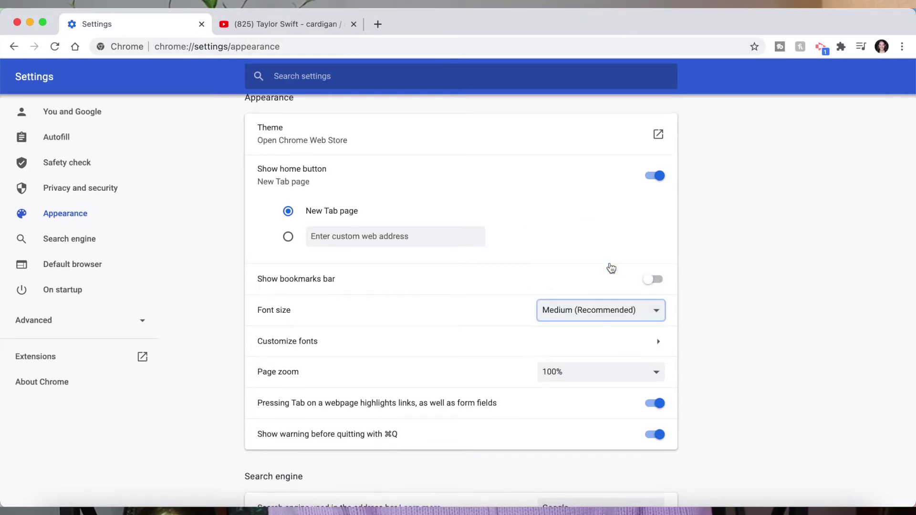
pyautogui.click(613, 310)
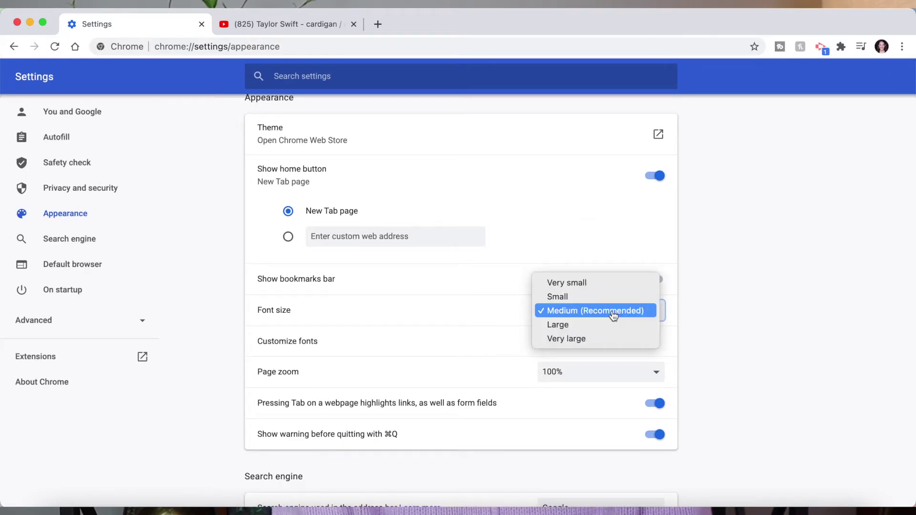
pyautogui.click(611, 326)
pyautogui.click(611, 333)
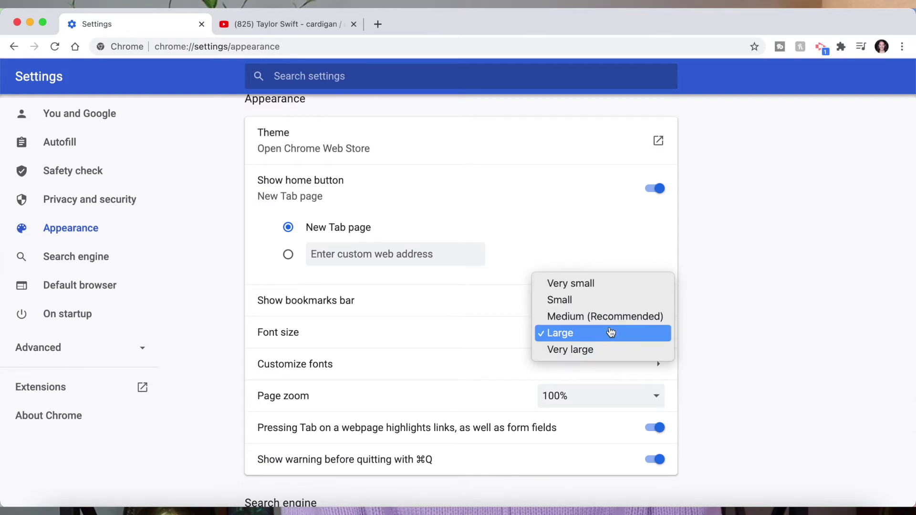
pyautogui.click(611, 347)
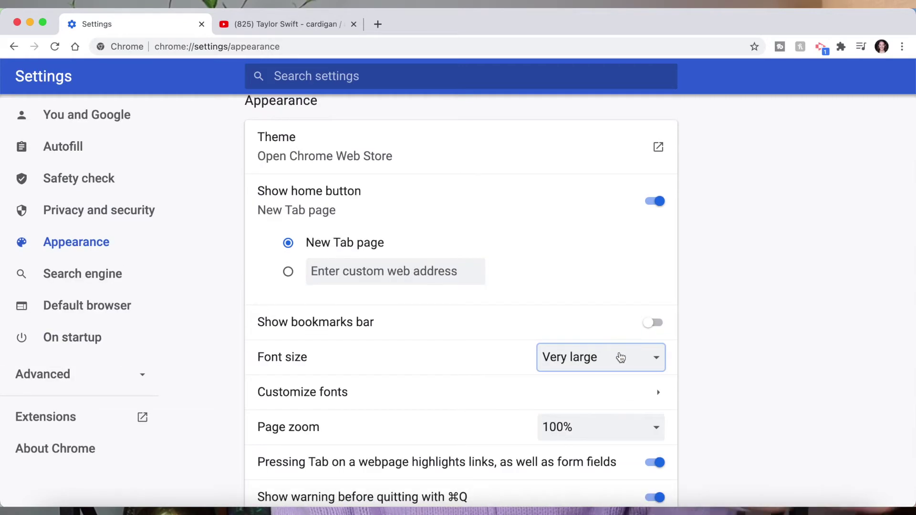
pyautogui.click(618, 358)
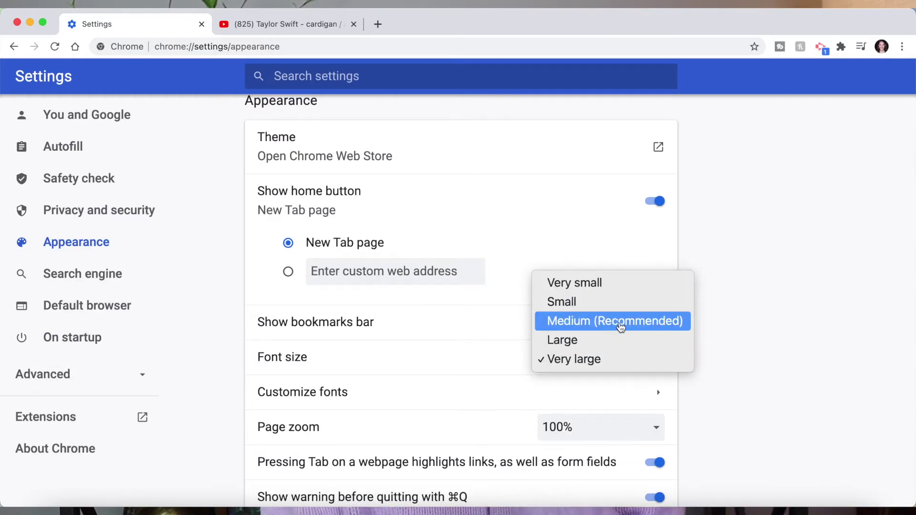
pyautogui.click(620, 322)
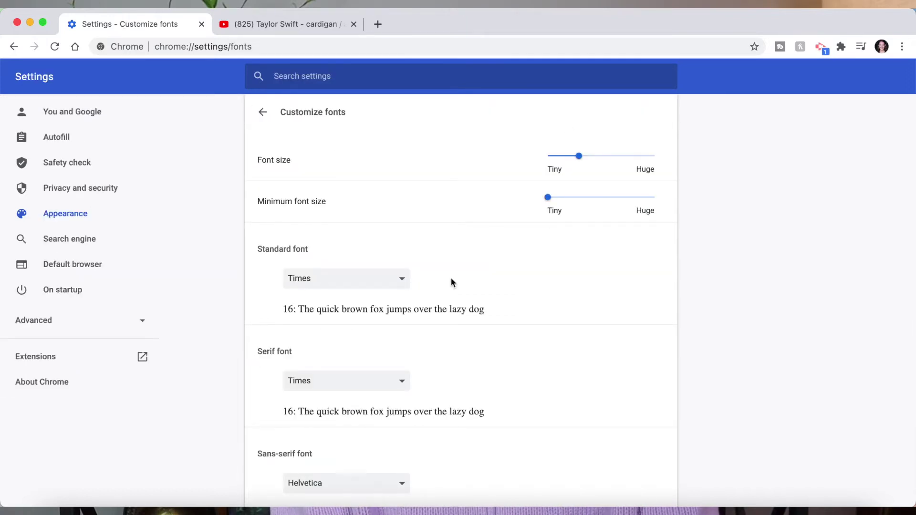
# Go back from Customize fonts to Appearance and pick a level from the Page zoom dropdown.
pyautogui.scroll(-3, 451, 277)
pyautogui.scroll(3, 451, 277)
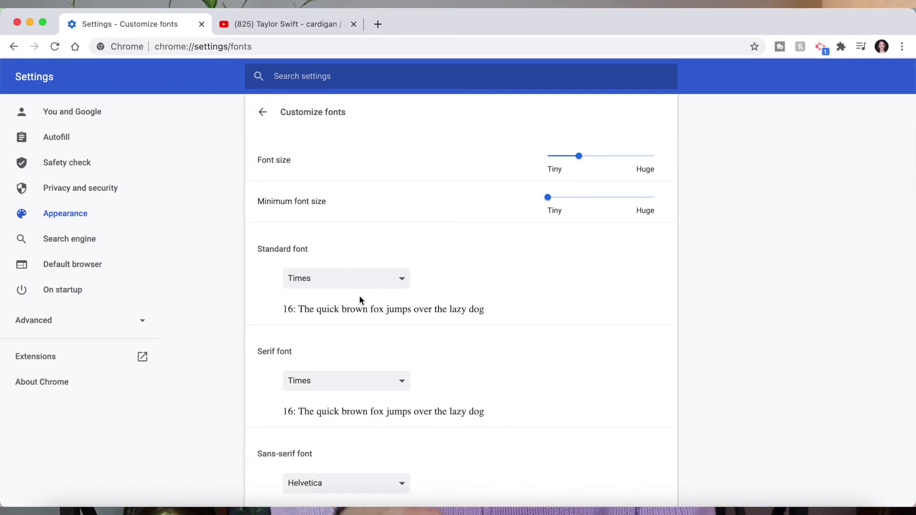
pyautogui.click(263, 112)
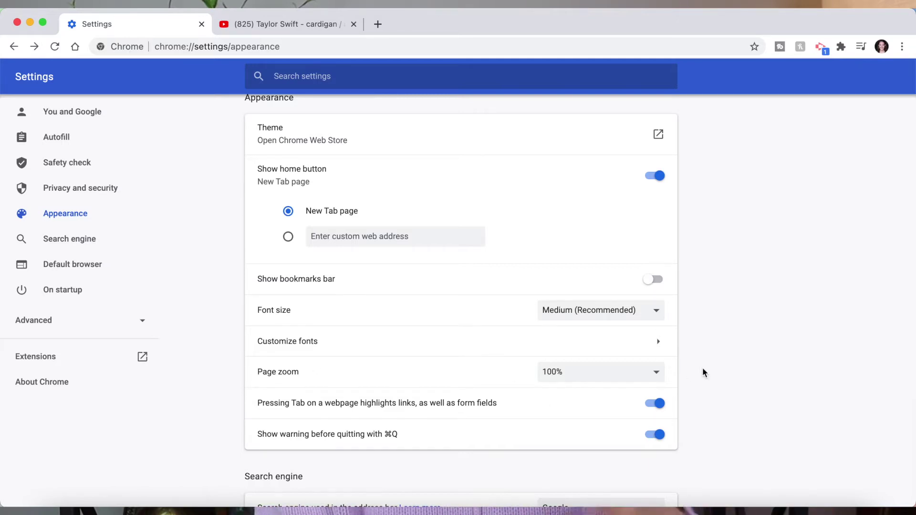
pyautogui.click(646, 378)
pyautogui.click(608, 429)
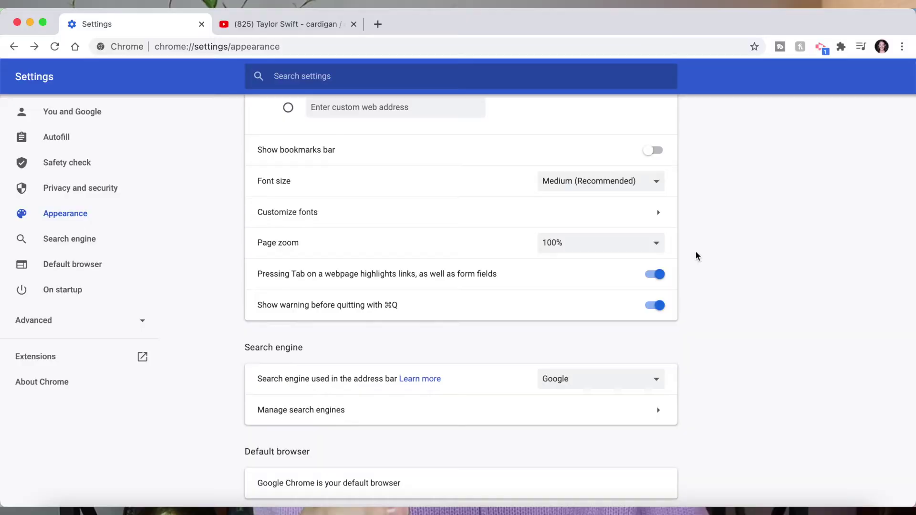
# Zoom the settings page in and back to 100% with shortcuts and the View menu, then open the Web Store themes gallery.
pyautogui.press('super+equal')
pyautogui.press('super+equal')
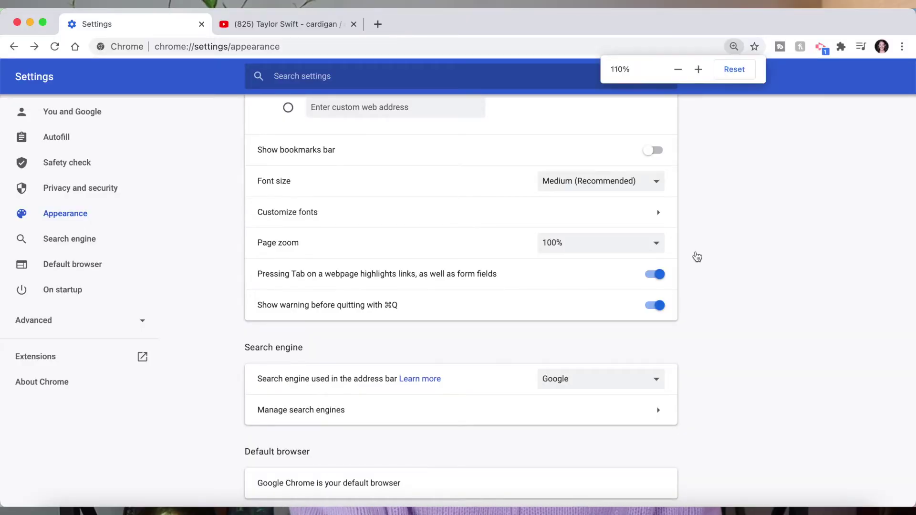
pyautogui.press('super+equal')
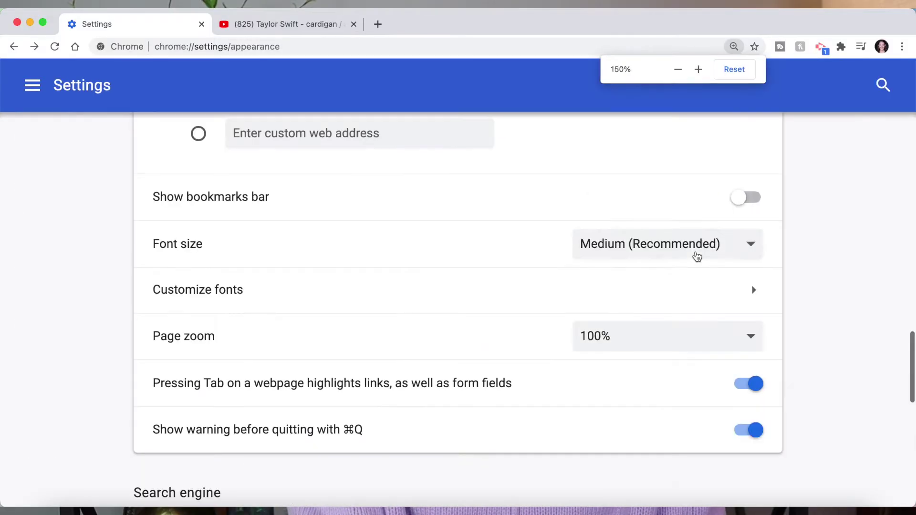
pyautogui.press('super+minus')
pyautogui.press('super+minus')
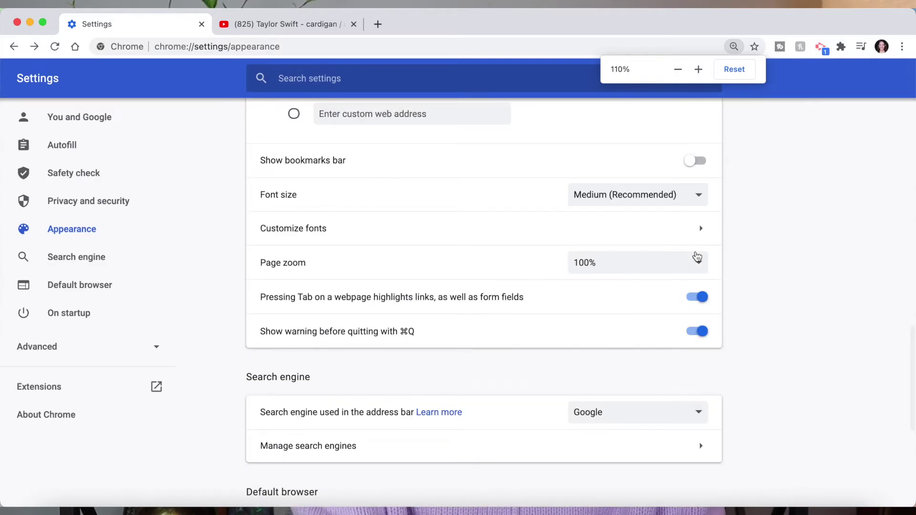
pyautogui.press('super+minus')
pyautogui.click(145, 7)
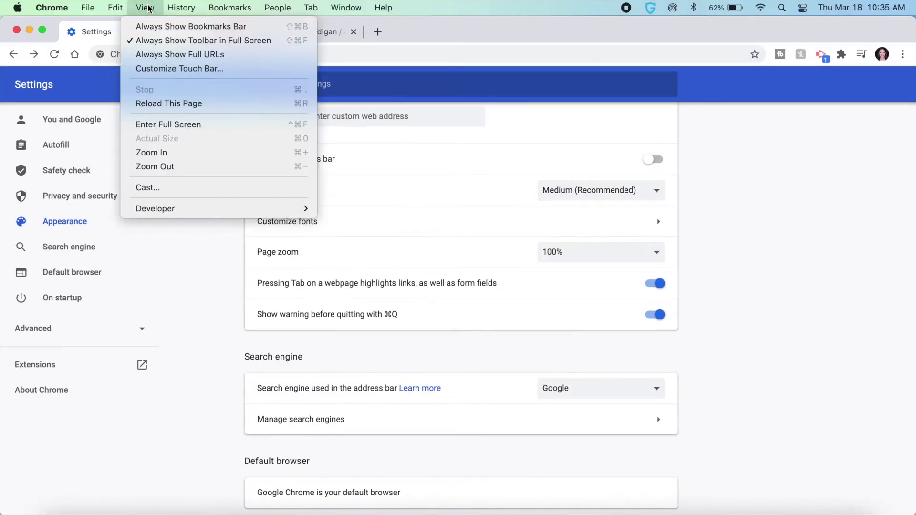
pyautogui.click(200, 158)
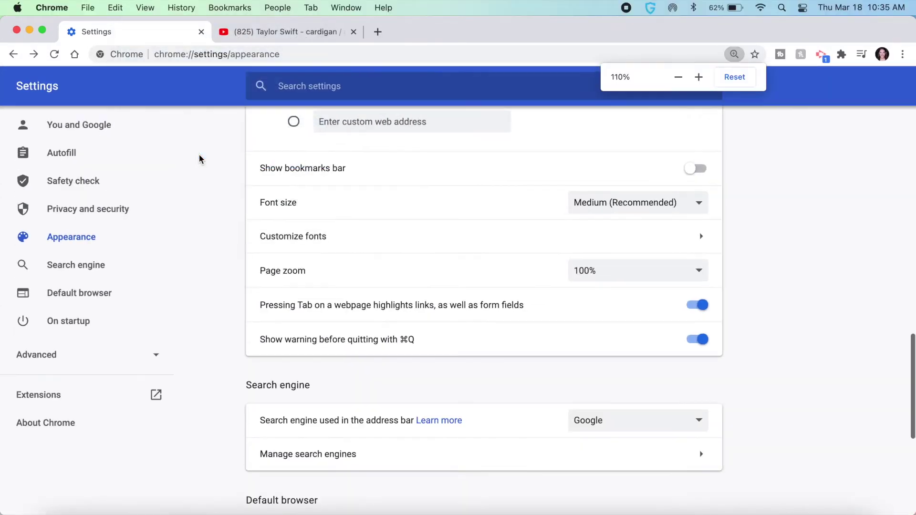
pyautogui.click(148, 9)
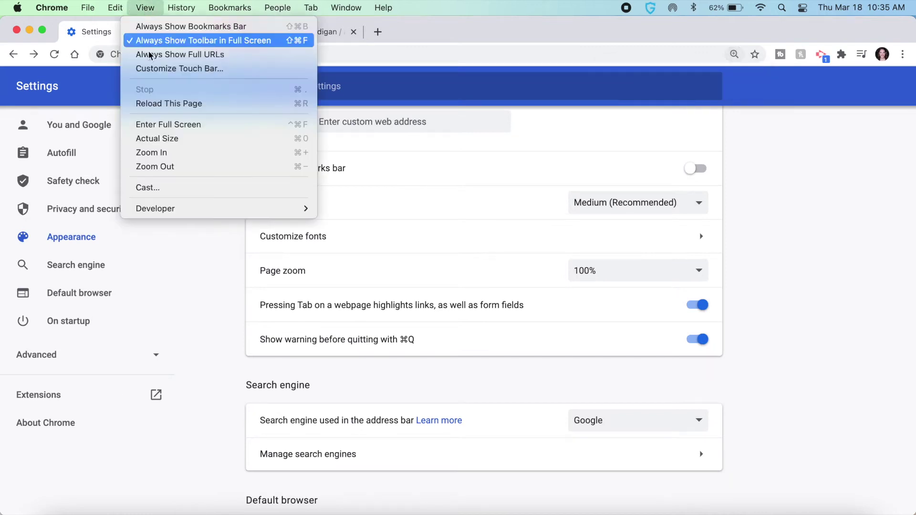
pyautogui.click(204, 166)
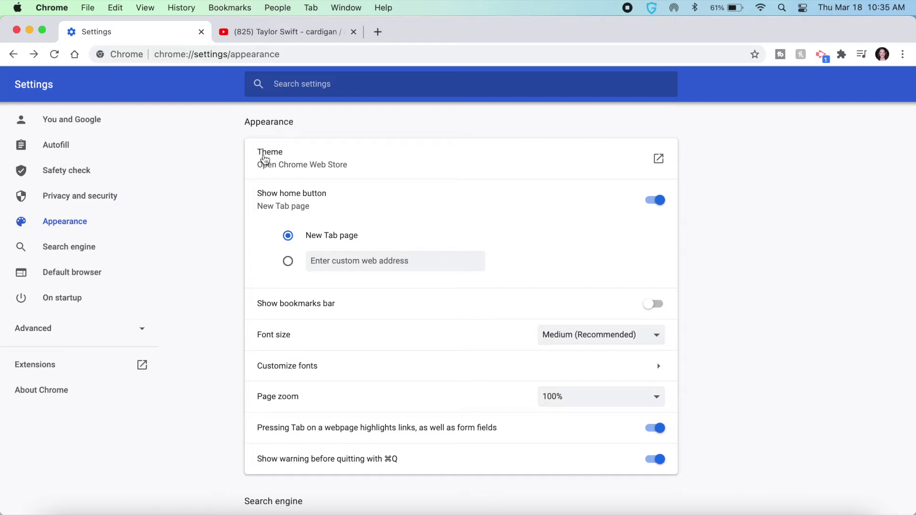
pyautogui.click(324, 164)
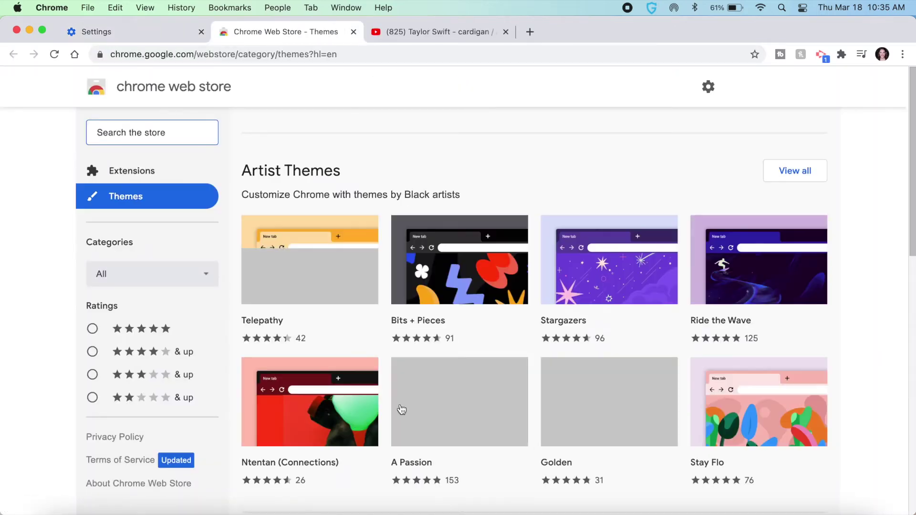
# Scroll the Themes gallery to Ocean and add the Ocean theme to Chrome.
pyautogui.scroll(-10, 402, 409)
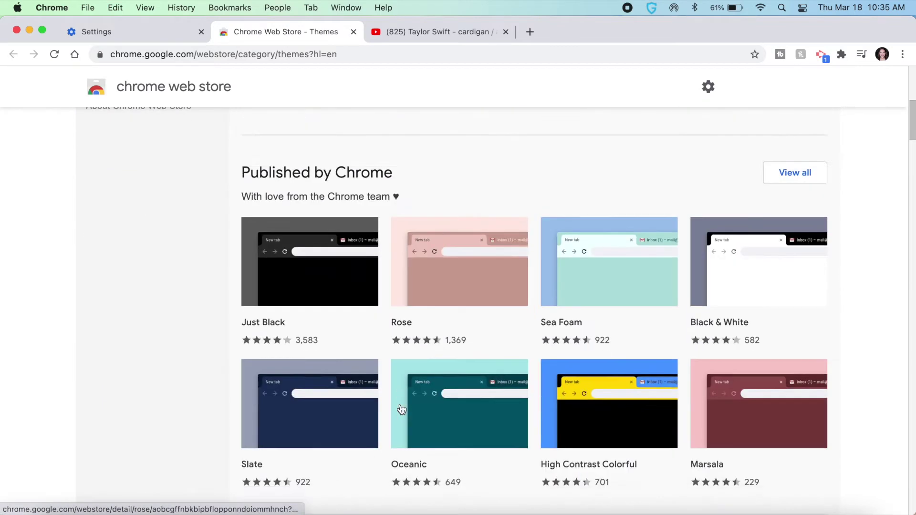
pyautogui.scroll(-5, 402, 409)
pyautogui.scroll(-4, 401, 408)
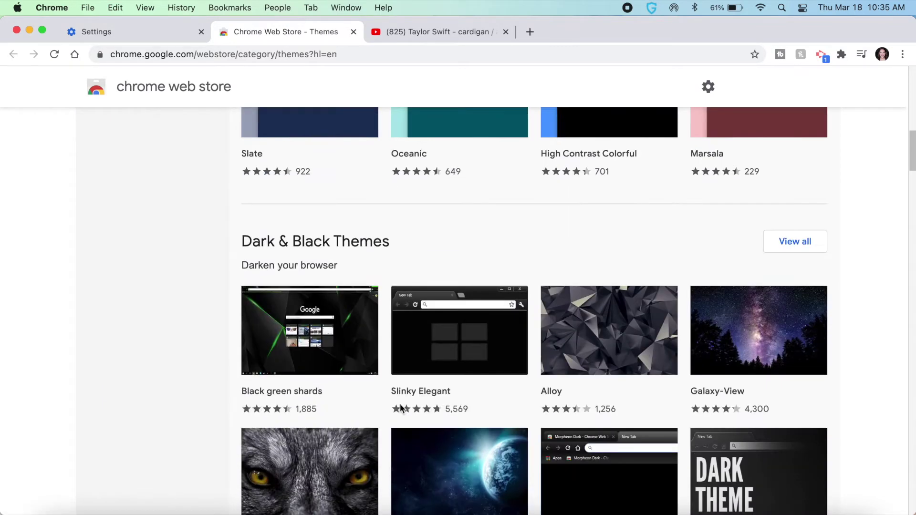
pyautogui.scroll(-7, 401, 408)
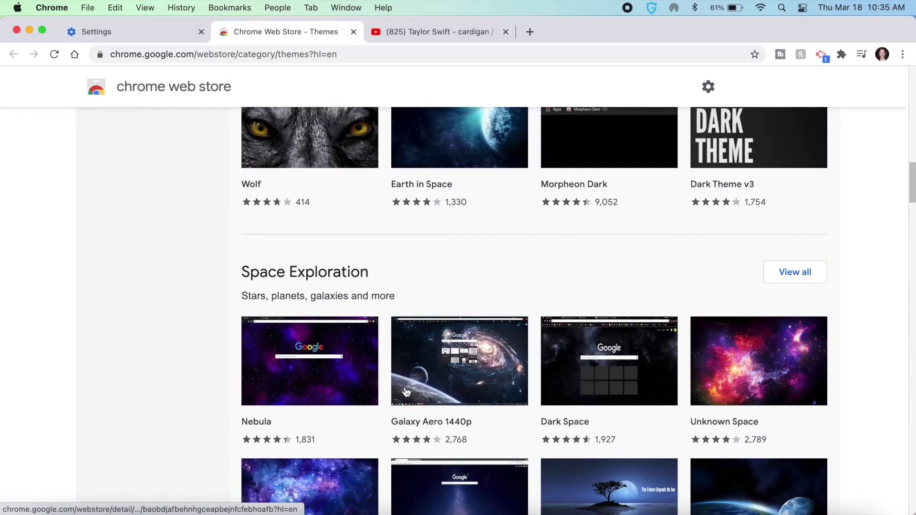
pyautogui.scroll(-12, 406, 392)
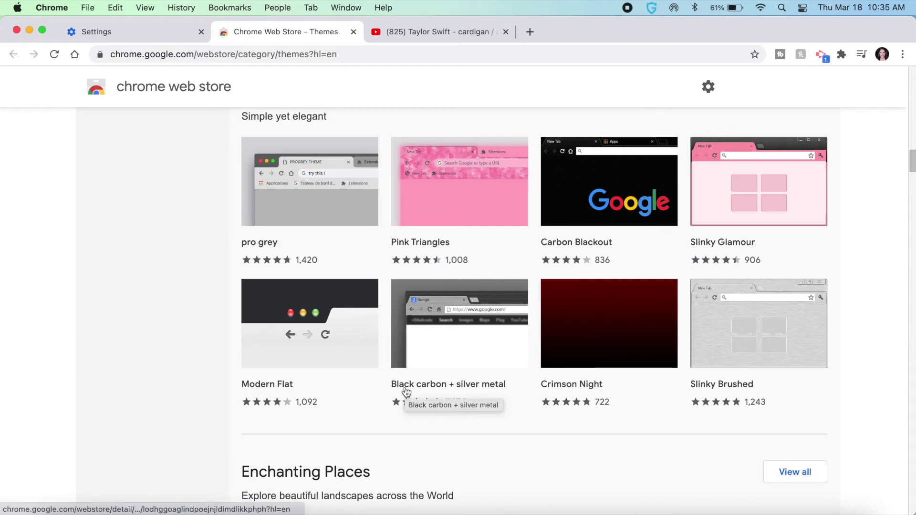
pyautogui.scroll(-5, 495, 410)
pyautogui.scroll(-2, 495, 409)
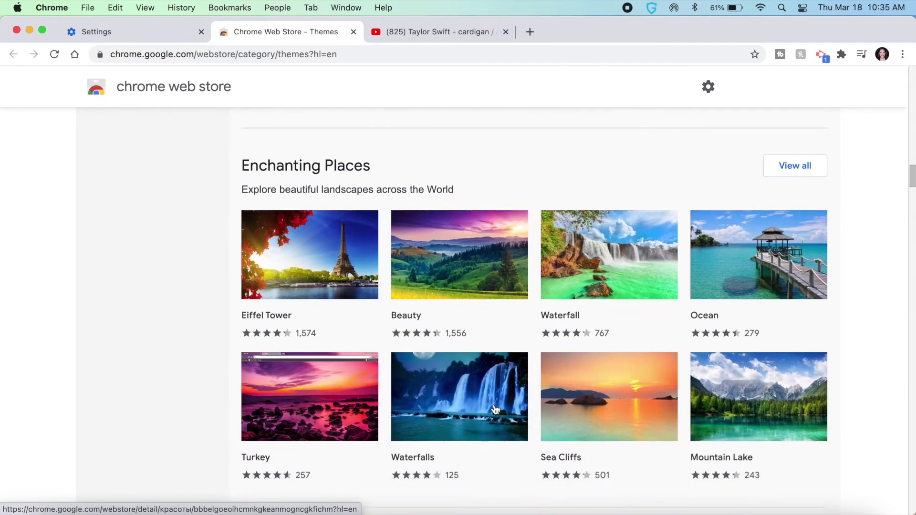
pyautogui.click(729, 224)
pyautogui.scroll(-1, 421, 162)
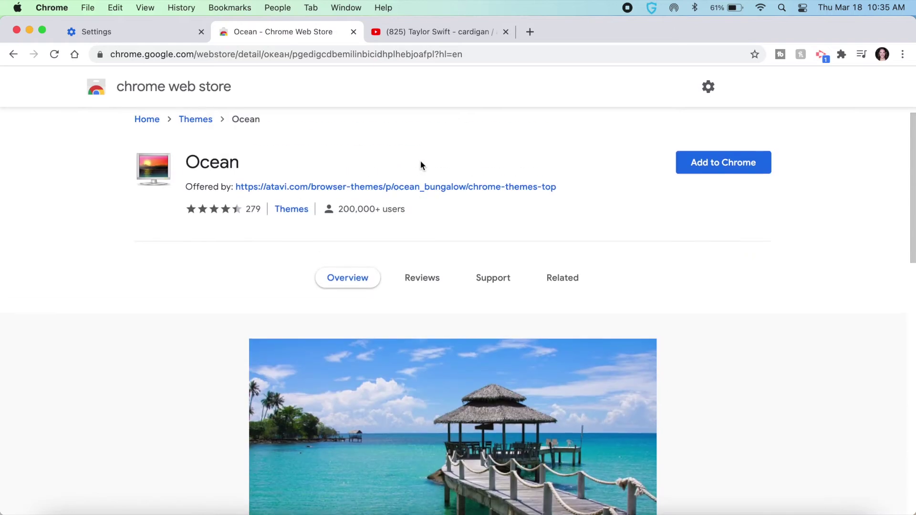
pyautogui.click(730, 165)
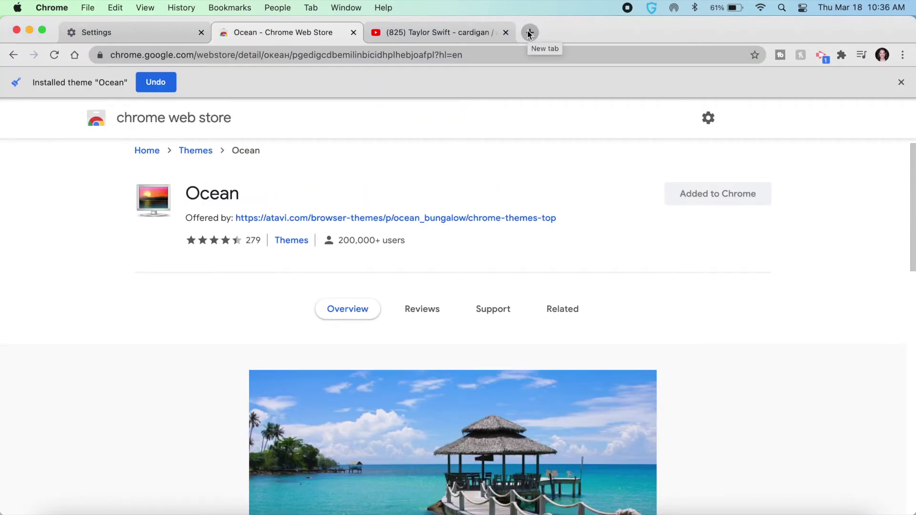
# Preview Ocean on a new tab, undo the theme, and go back to the Themes category.
pyautogui.click(528, 32)
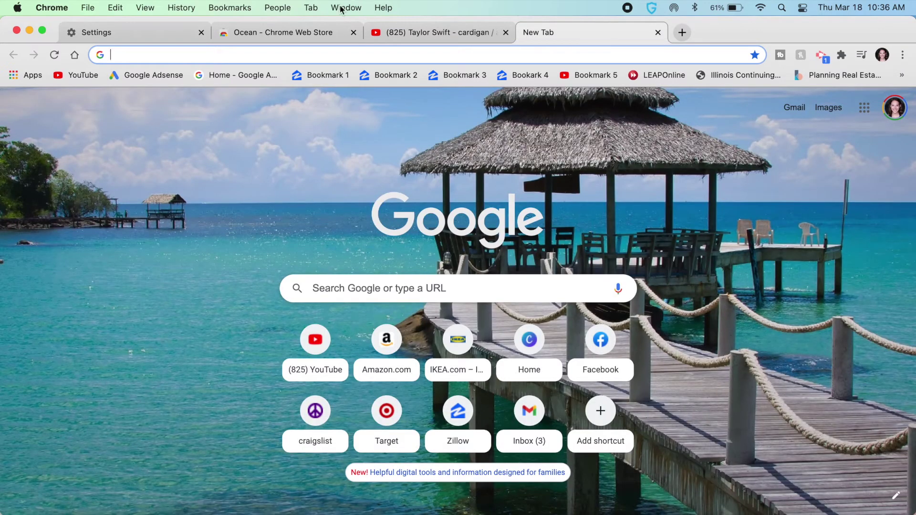
pyautogui.click(270, 34)
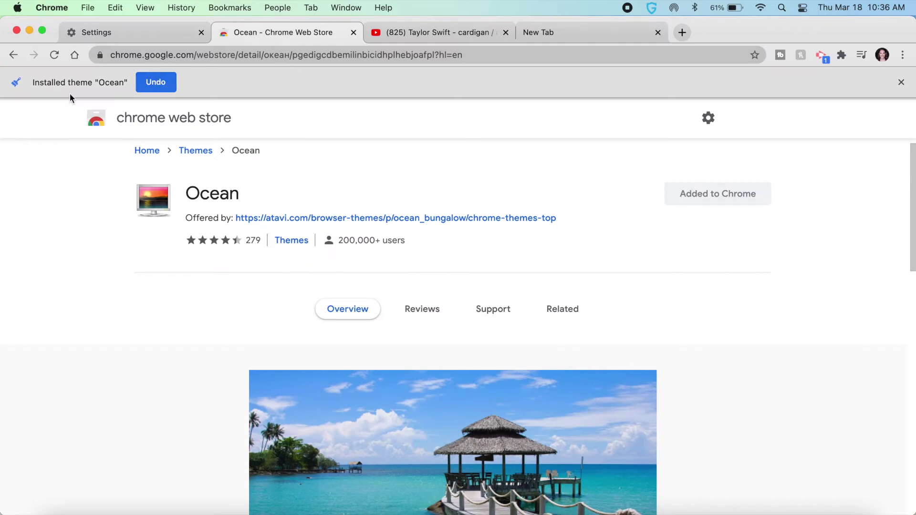
pyautogui.click(159, 81)
pyautogui.press('super+bracketleft')
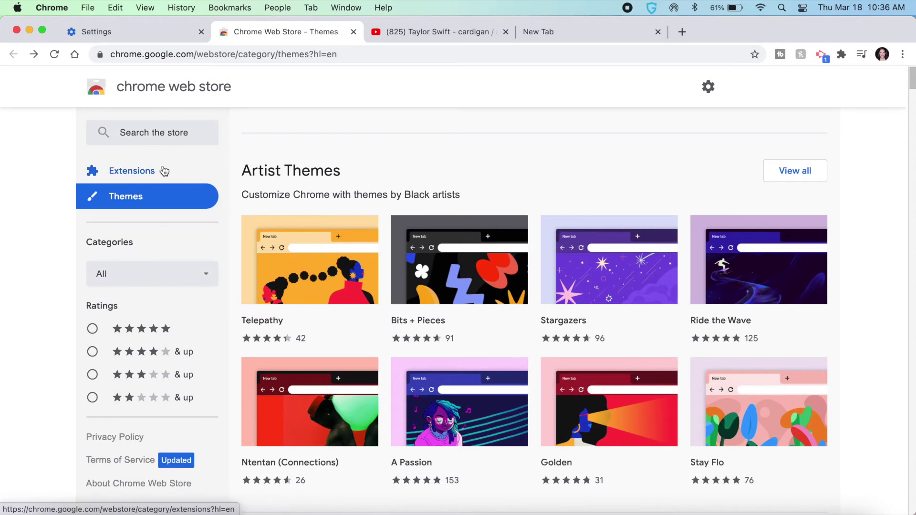
# Click the store's search box, then search Spotlight for 'system'.
pyautogui.click(161, 129)
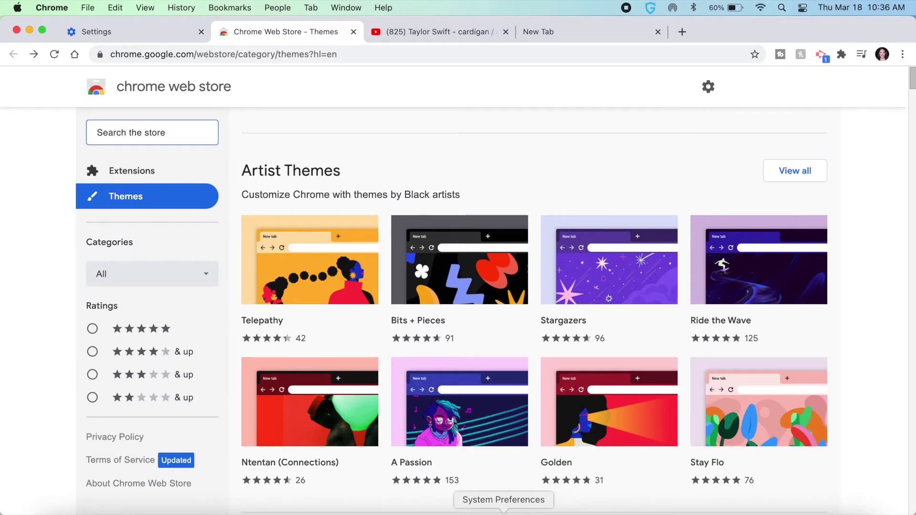
pyautogui.click(782, 10)
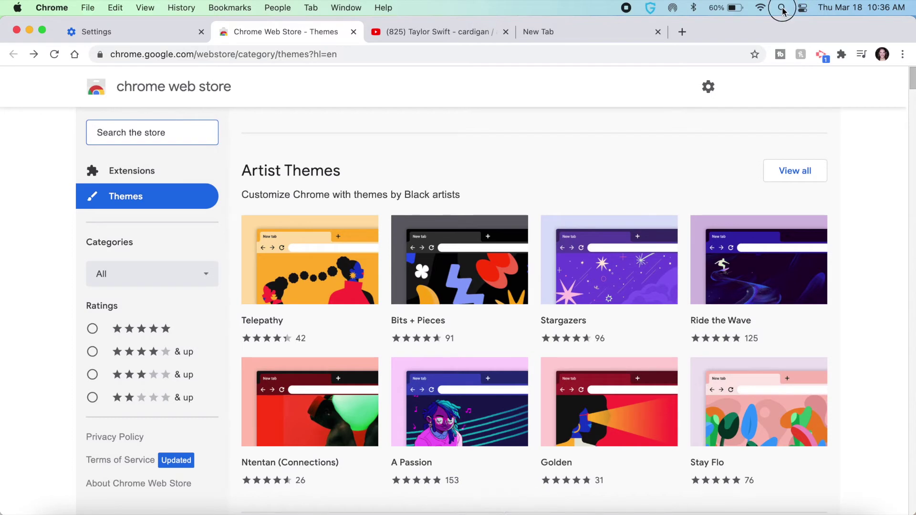
pyautogui.write('system')
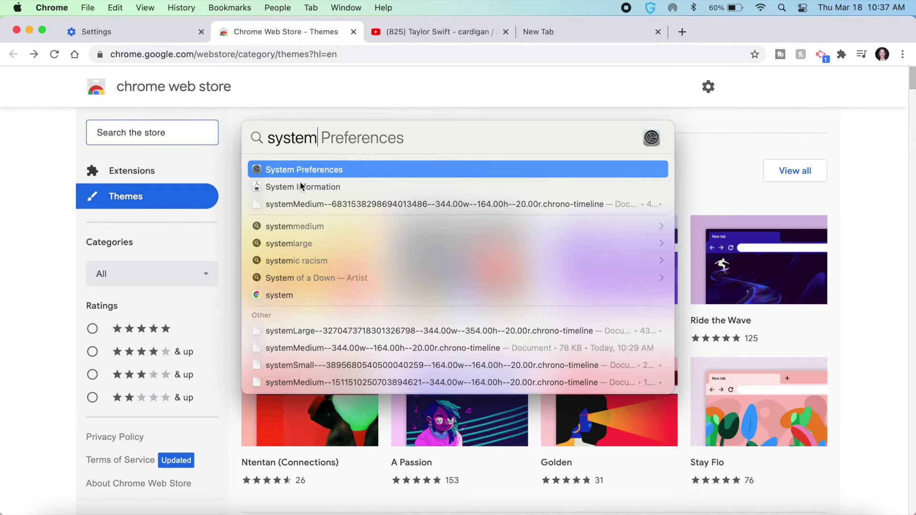
# Launch System Preferences, choose Dark appearance under General, quit it, and open a new Chrome tab.
pyautogui.press('Return')
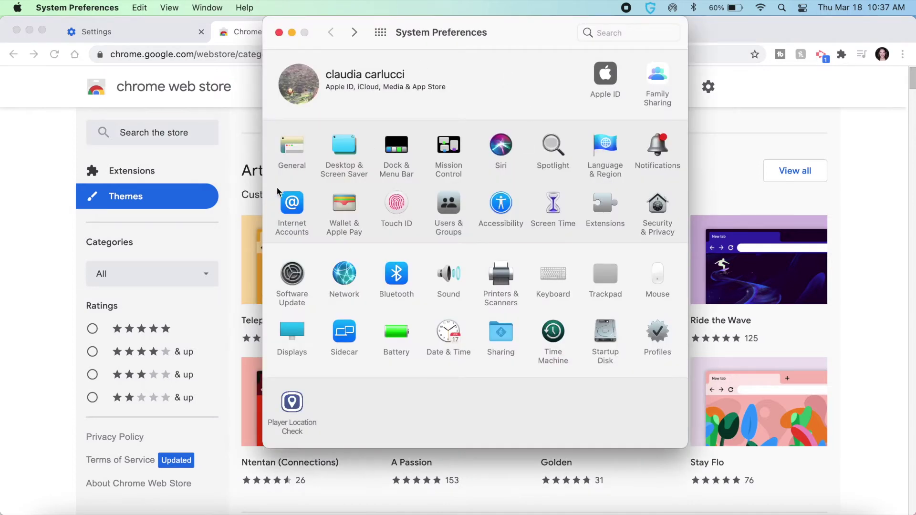
pyautogui.click(296, 148)
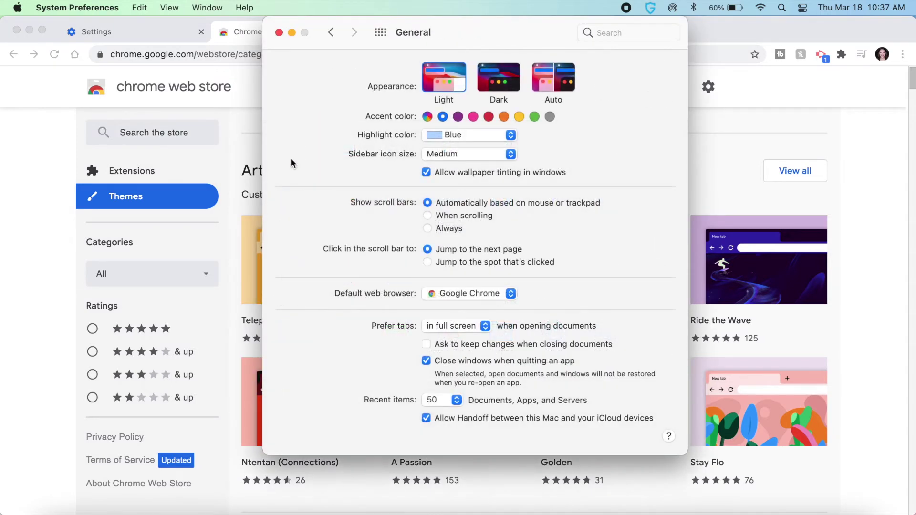
pyautogui.click(506, 78)
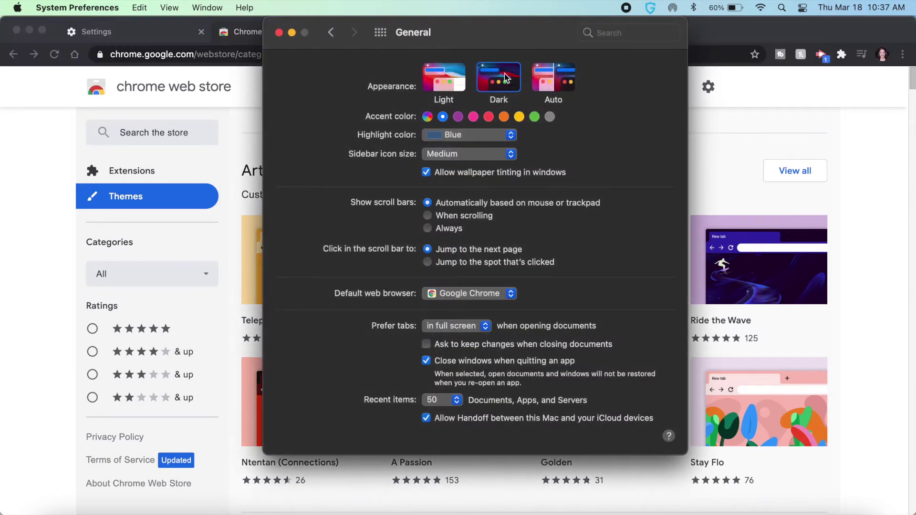
pyautogui.press('super+q')
pyautogui.press('super+t')
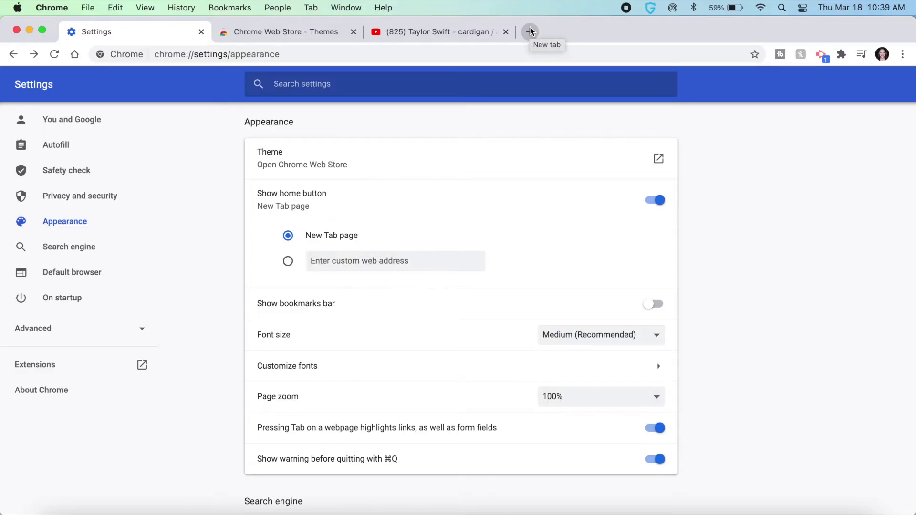
# Open a new tab and add the selected tabs to a new blue group named 'Group 1'.
pyautogui.click(530, 31)
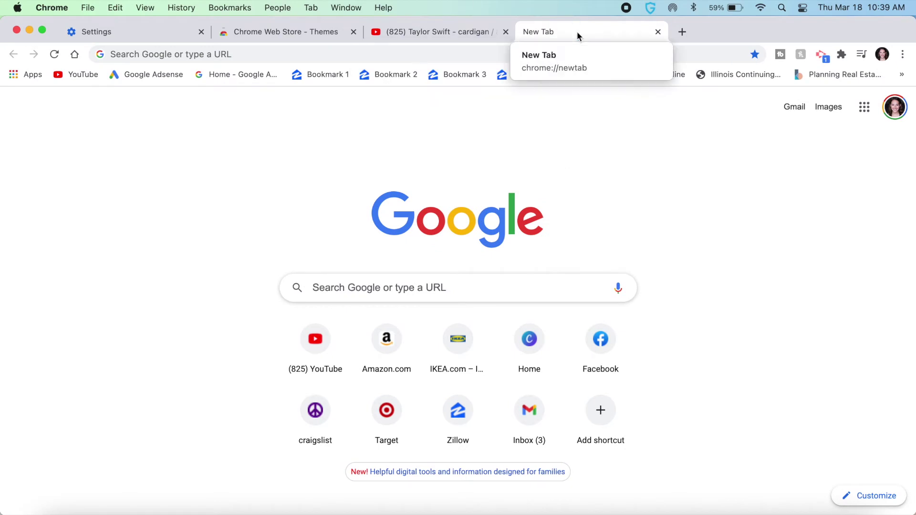
pyautogui.click(299, 32)
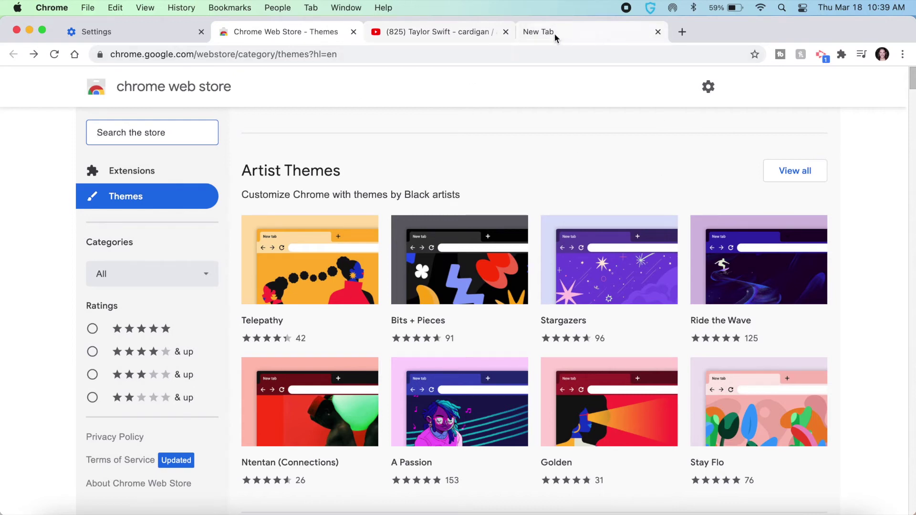
pyautogui.rightClick(541, 34)
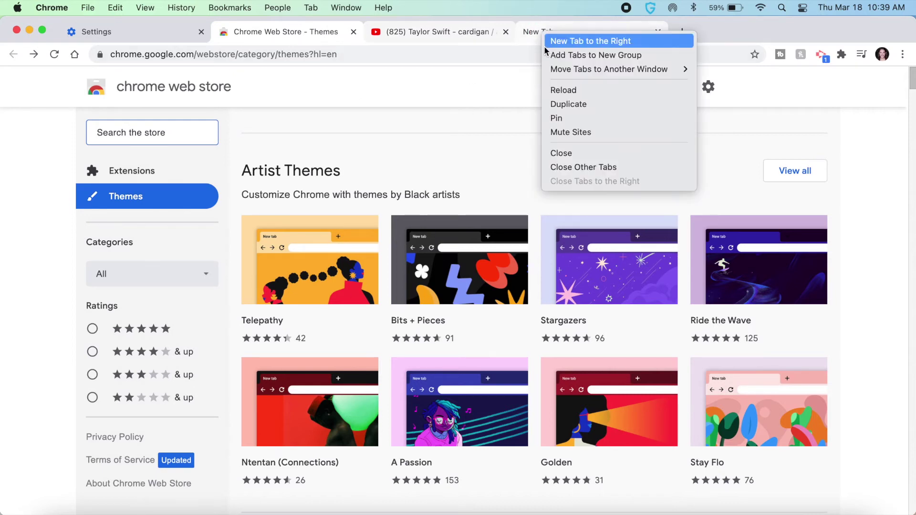
pyautogui.click(549, 55)
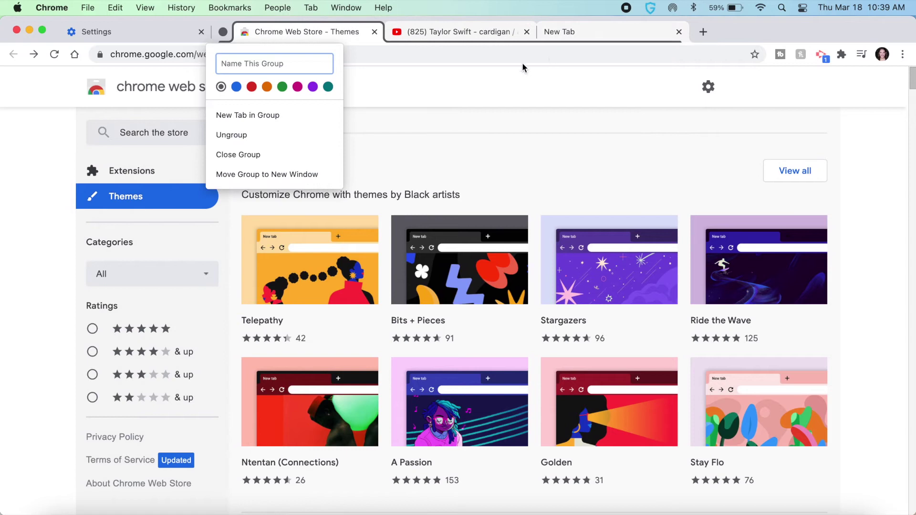
pyautogui.write('Group 1')
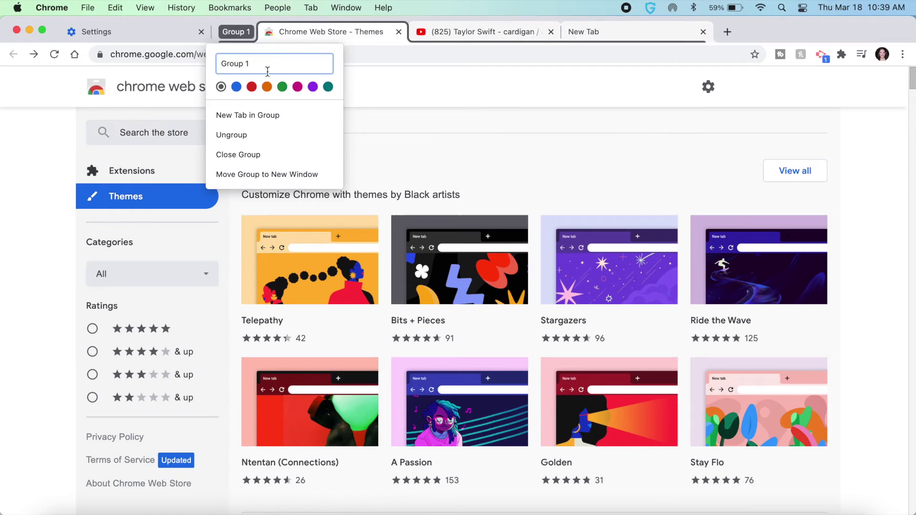
pyautogui.click(237, 87)
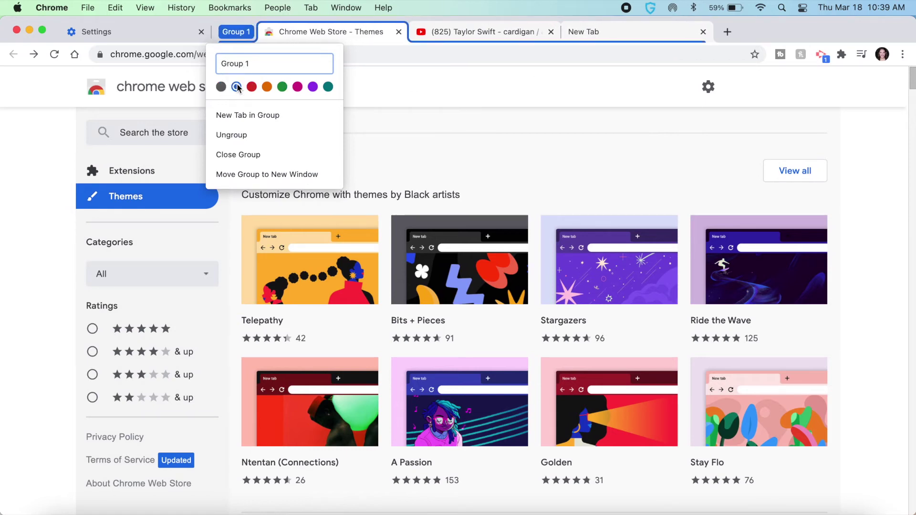
pyautogui.click(750, 36)
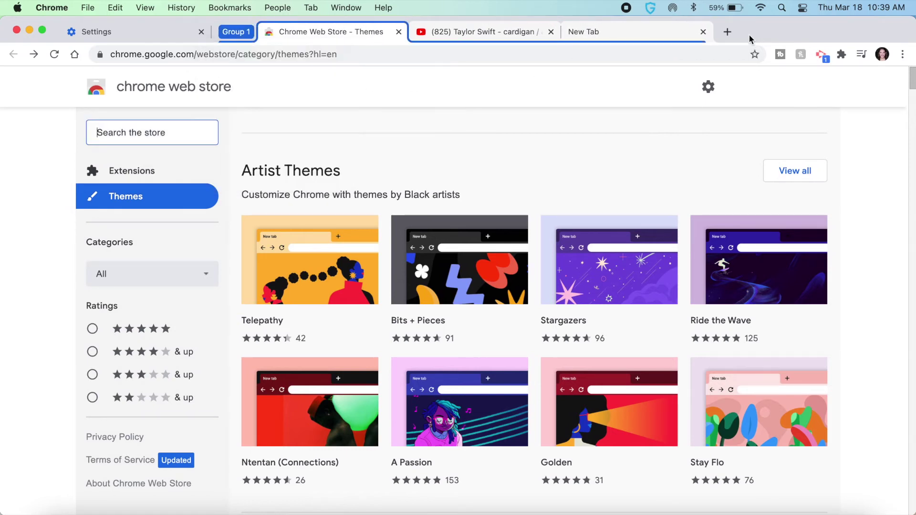
# Collapse and expand Group 1 twice to check its tabs.
pyautogui.click(233, 34)
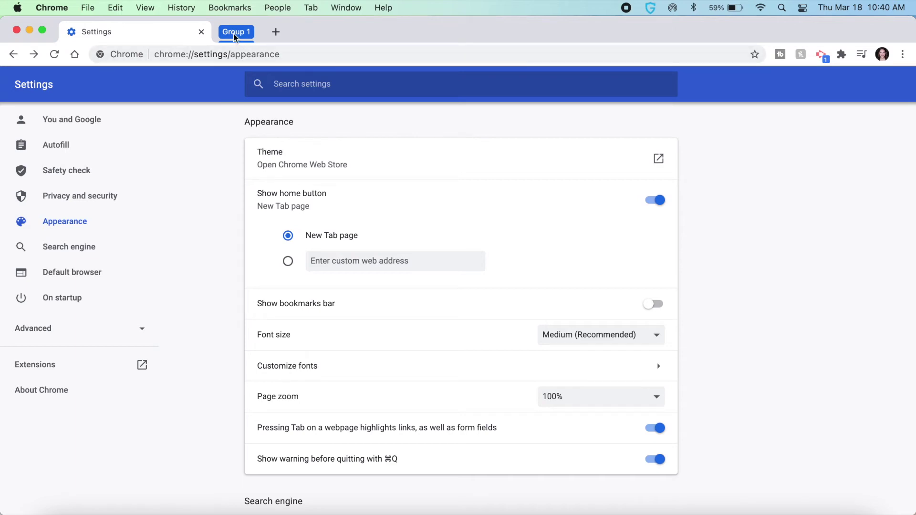
pyautogui.click(235, 34)
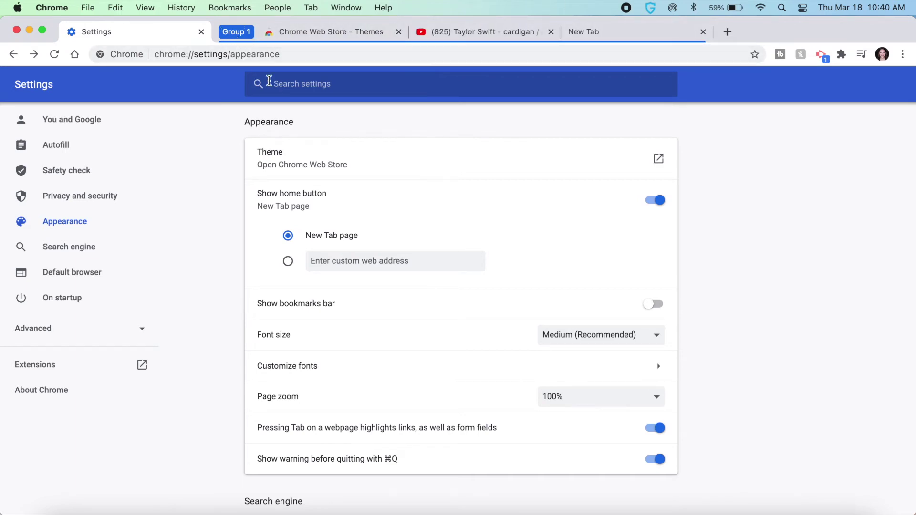
pyautogui.click(235, 34)
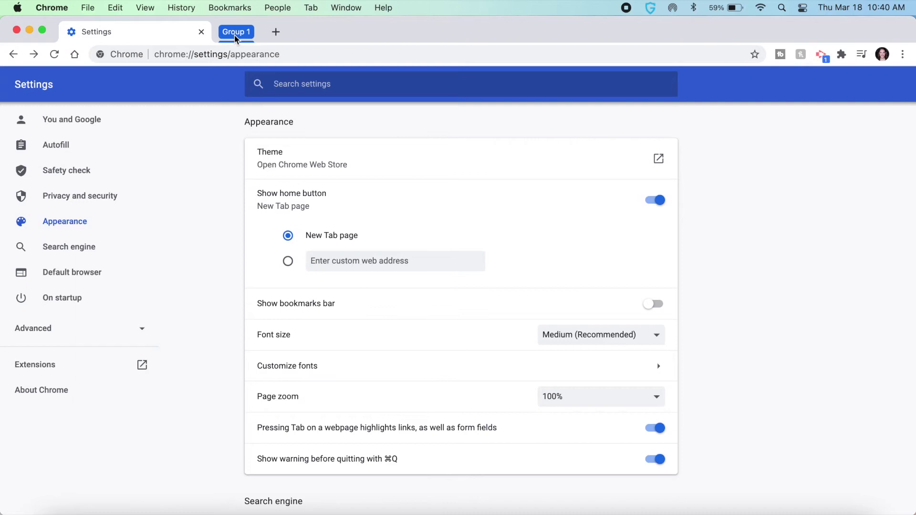
pyautogui.click(232, 36)
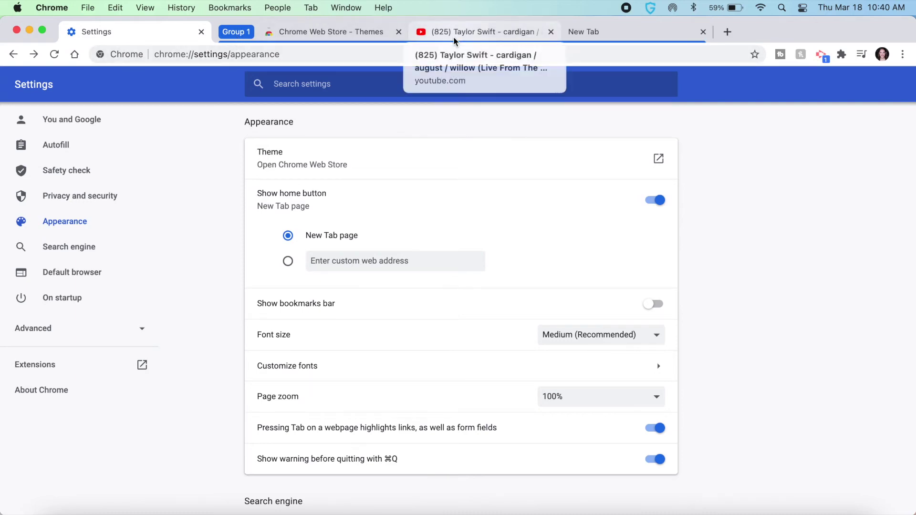
# Drag New Tab out of Group 1 and move the Settings tab into it.
pyautogui.moveTo(592, 30); pyautogui.dragTo(672, 39)
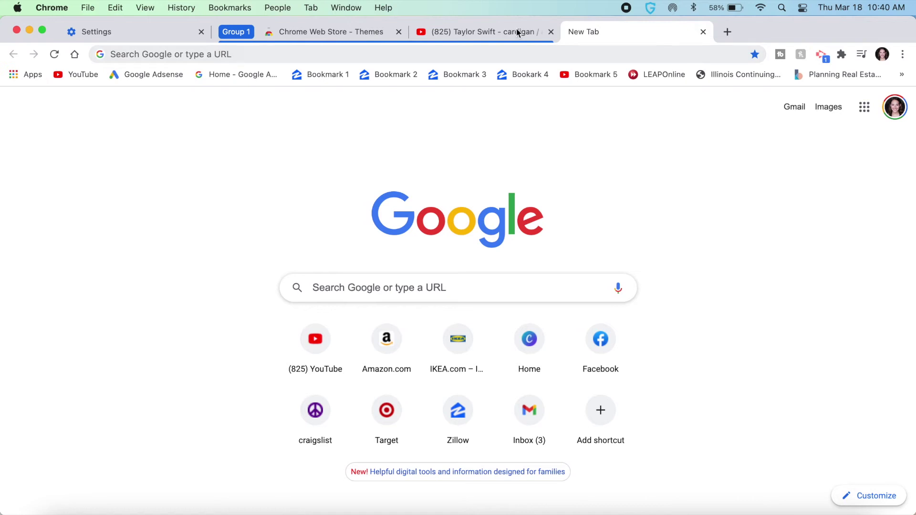
pyautogui.click(104, 32)
pyautogui.moveTo(127, 30); pyautogui.dragTo(184, 30)
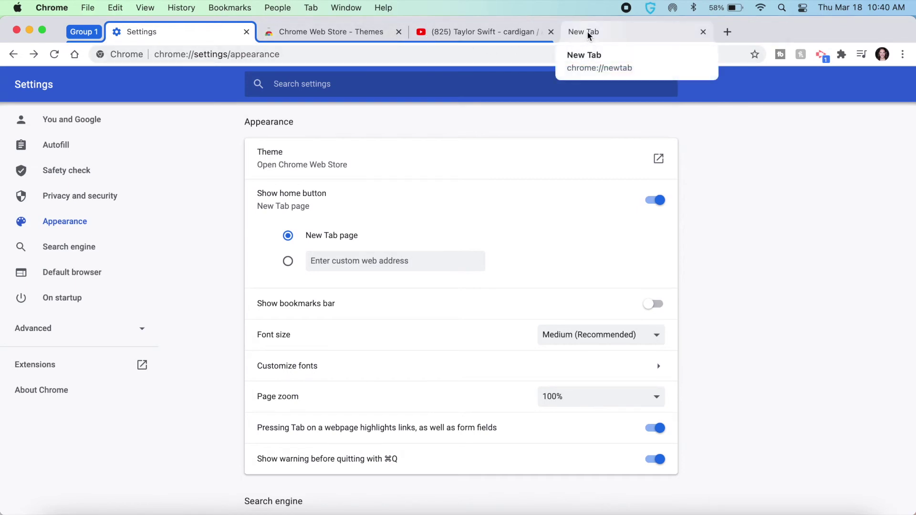
# Open two more blank tabs and drag the blank tabs into Group 1 right after Settings.
pyautogui.click(727, 32)
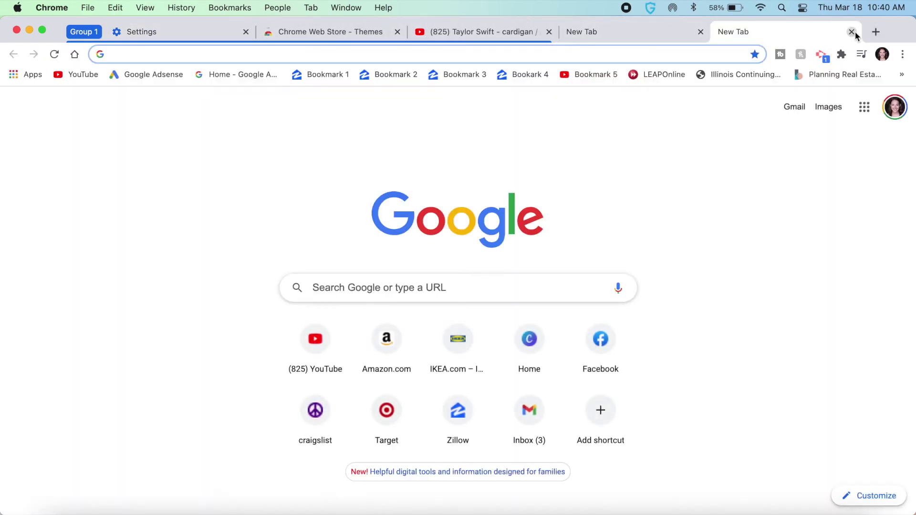
pyautogui.click(876, 31)
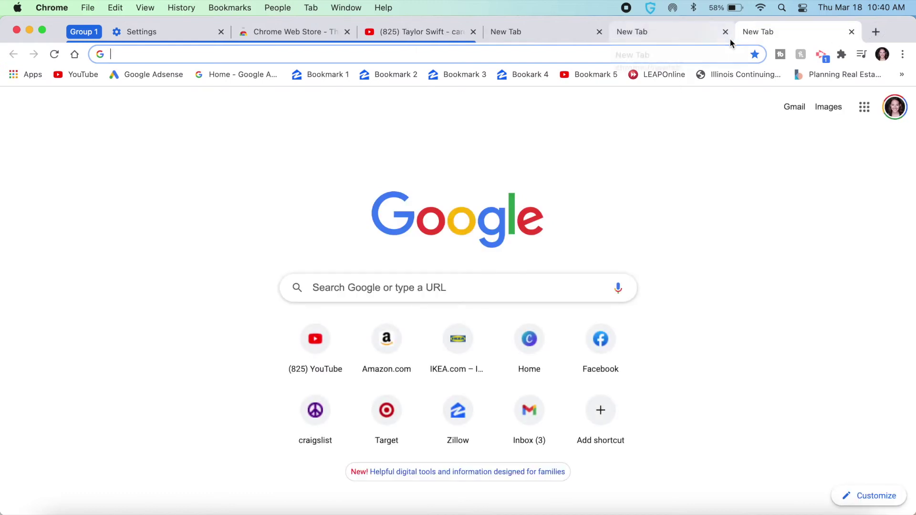
pyautogui.click(543, 40)
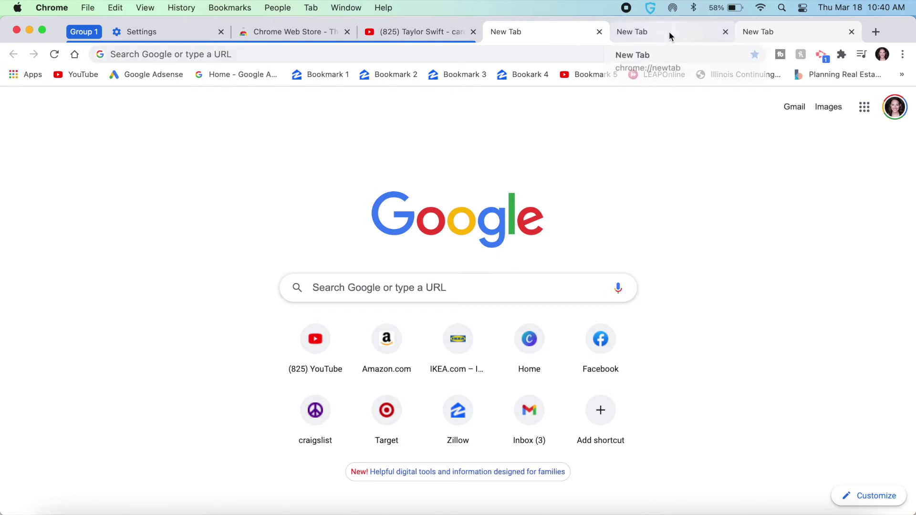
pyautogui.click(775, 31)
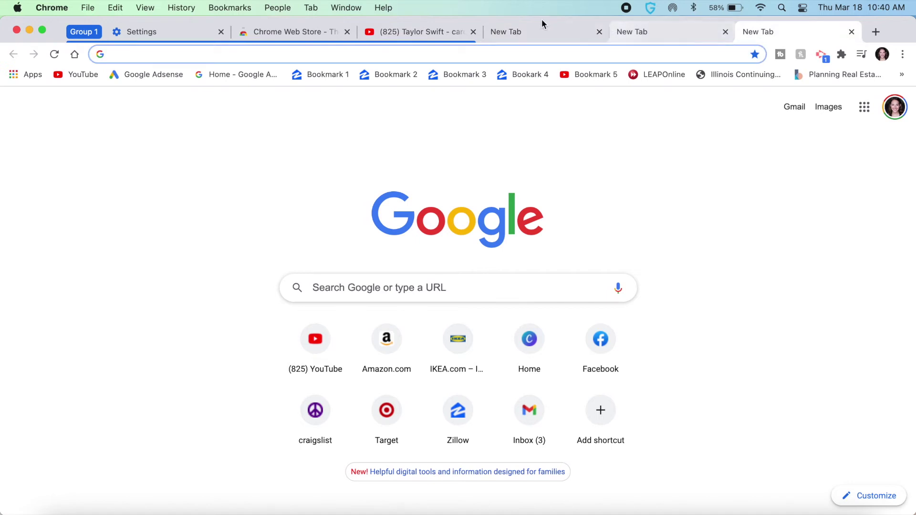
pyautogui.click(541, 32)
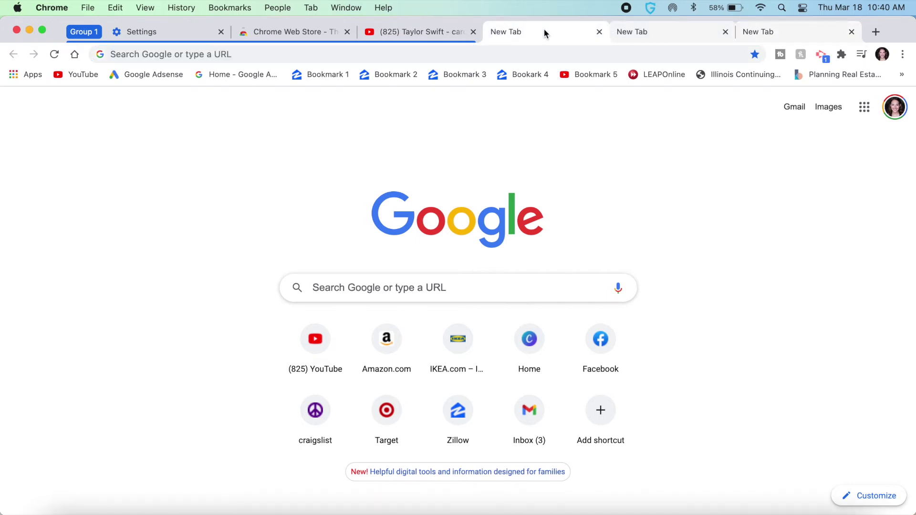
pyautogui.click(768, 34)
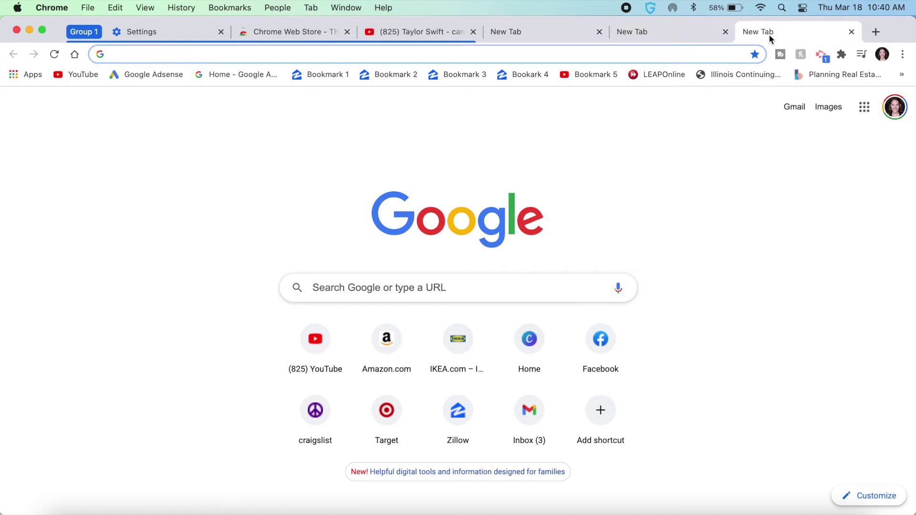
pyautogui.click(553, 35)
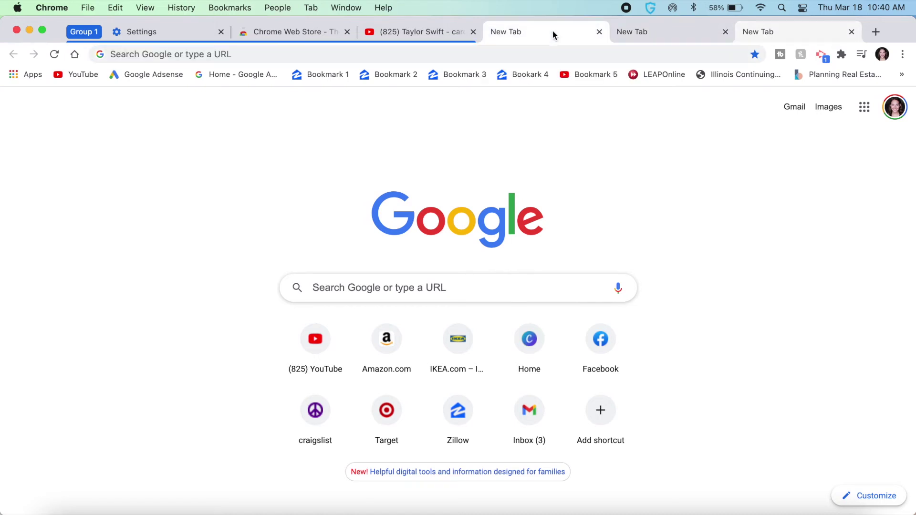
pyautogui.moveTo(554, 40); pyautogui.dragTo(313, 46)
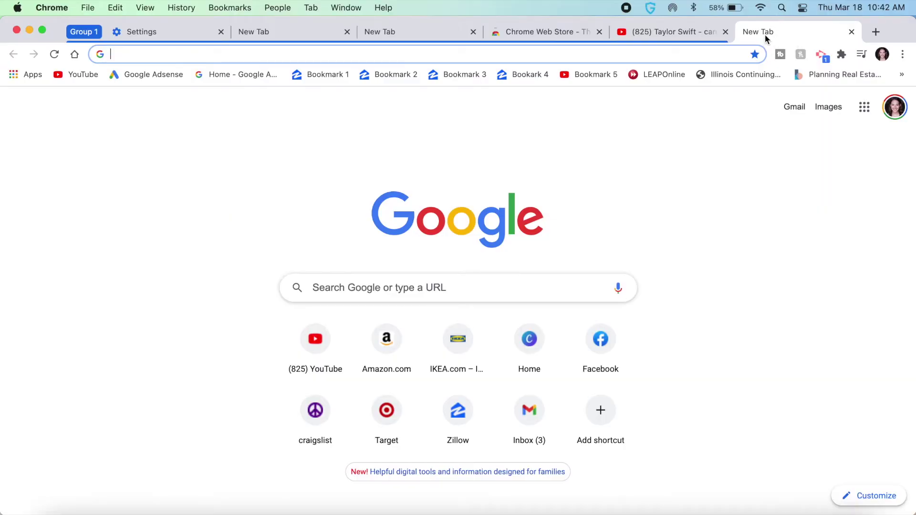
# Go to Settings' Addresses and more page, toggling address saving off and back on.
pyautogui.click(902, 56)
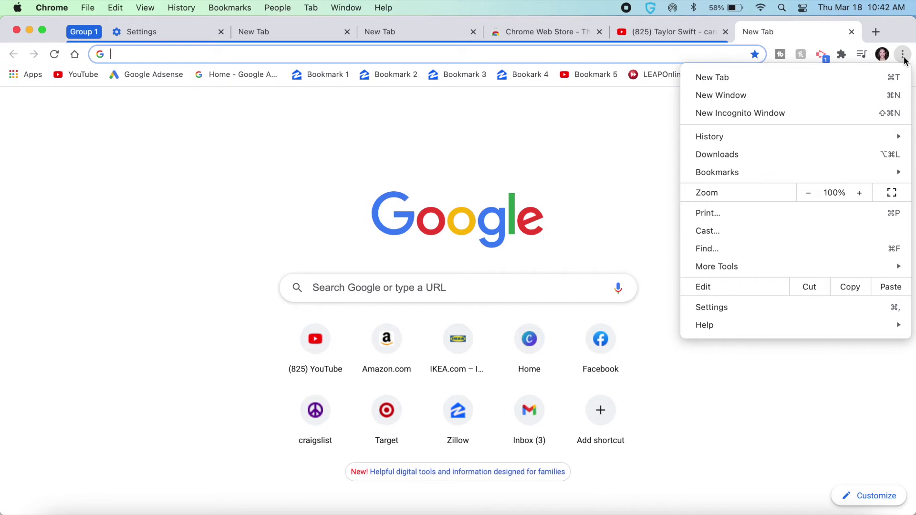
pyautogui.click(752, 310)
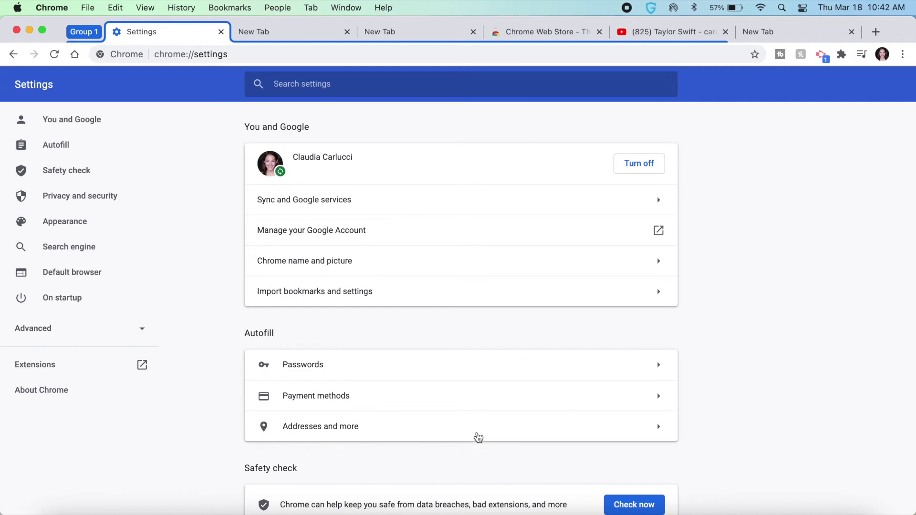
pyautogui.click(479, 435)
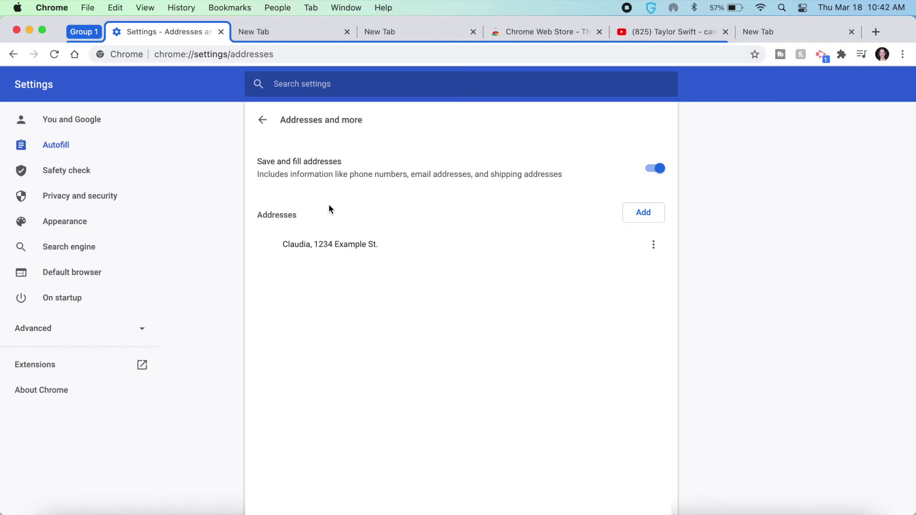
pyautogui.click(662, 174)
pyautogui.click(655, 171)
# Edit the saved address's street number from 1234 to 1235 and save it.
pyautogui.click(652, 244)
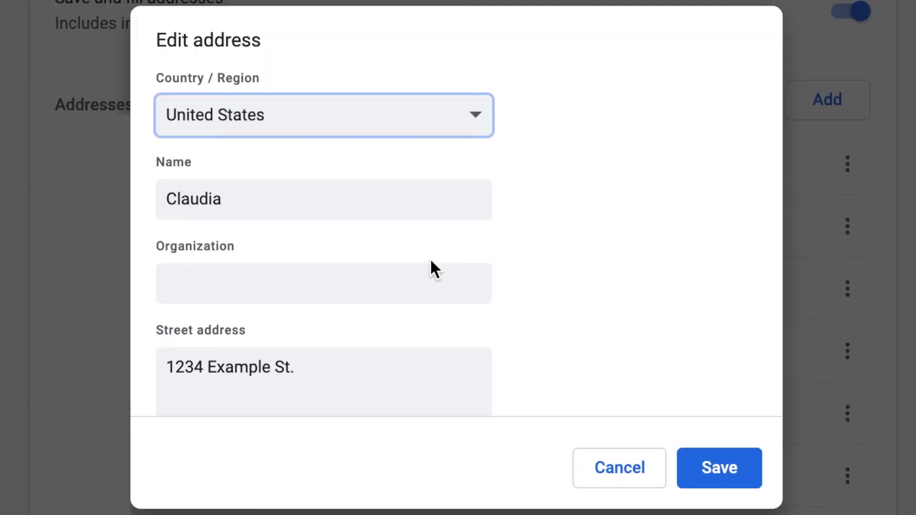
pyautogui.scroll(-2, 456, 350)
pyautogui.click(199, 269)
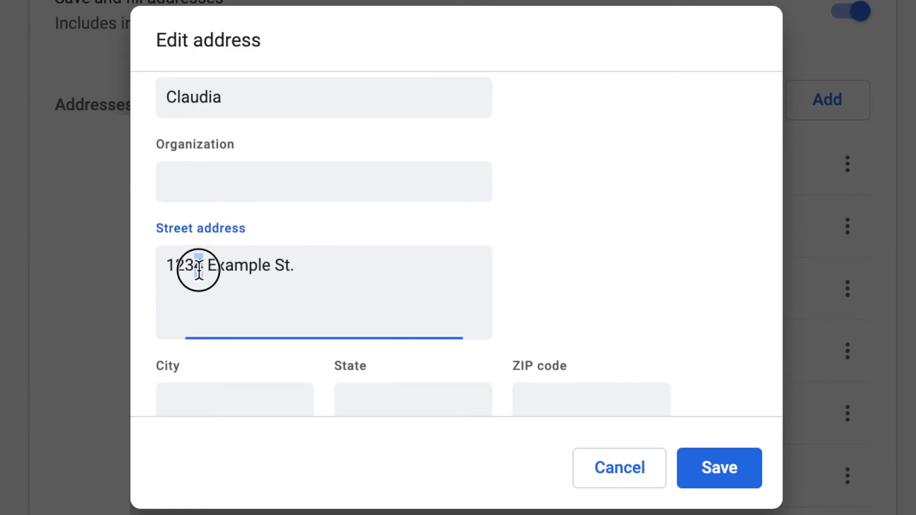
pyautogui.write('5')
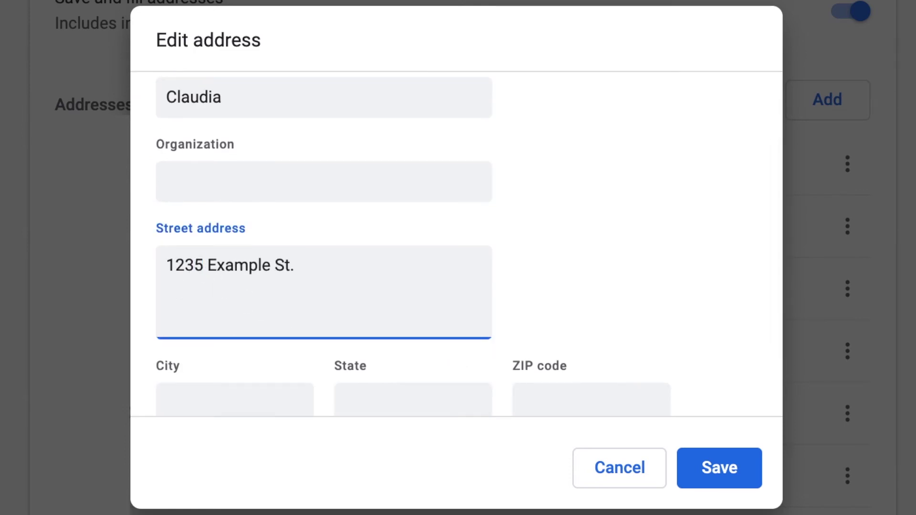
pyautogui.click(718, 472)
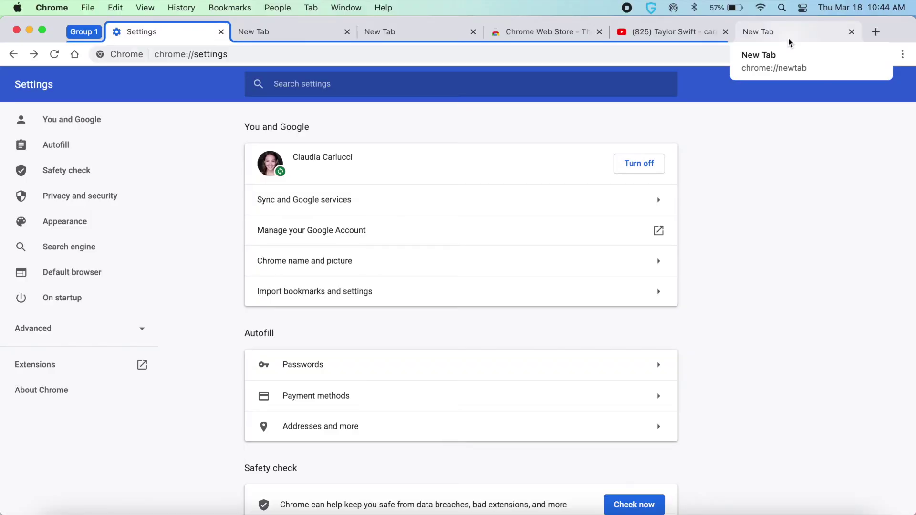
pyautogui.click(902, 54)
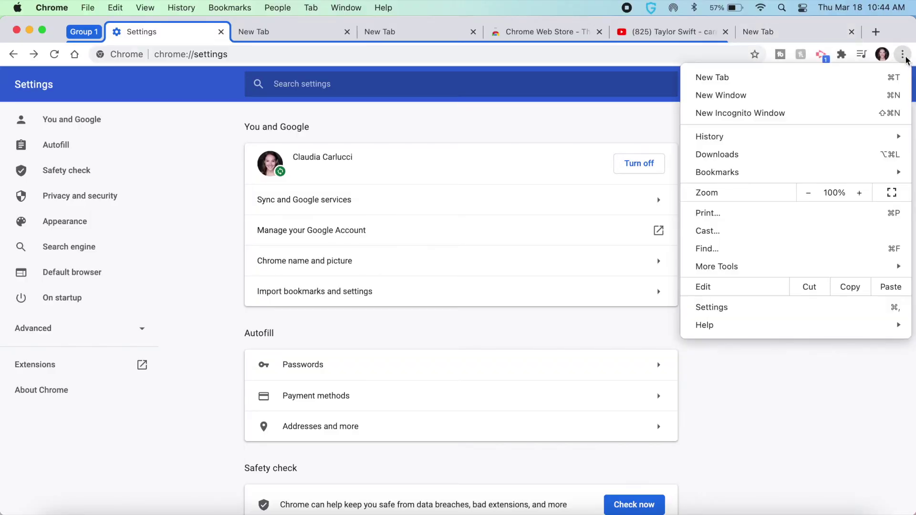
pyautogui.click(771, 238)
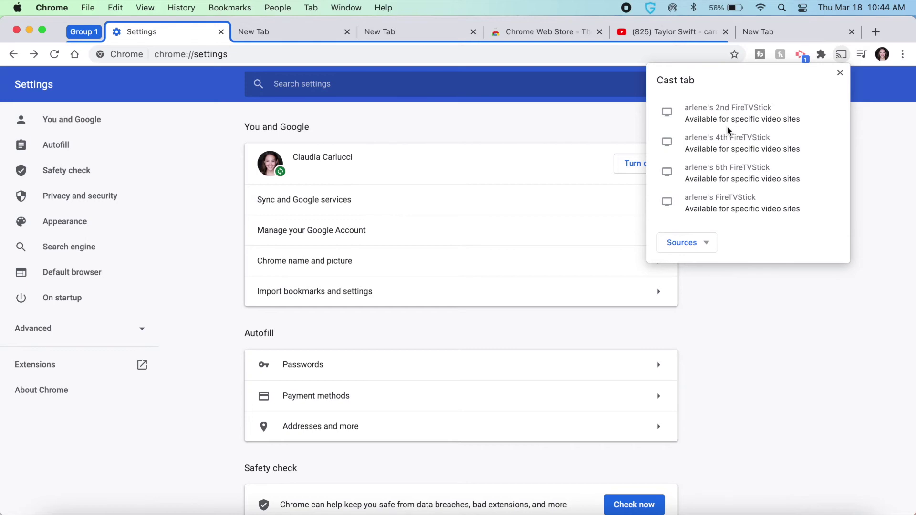
pyautogui.click(700, 244)
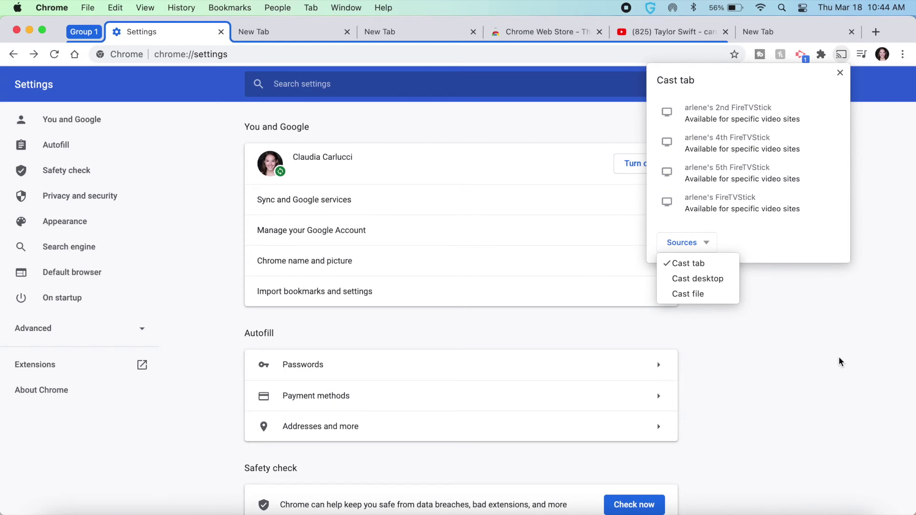
pyautogui.click(845, 58)
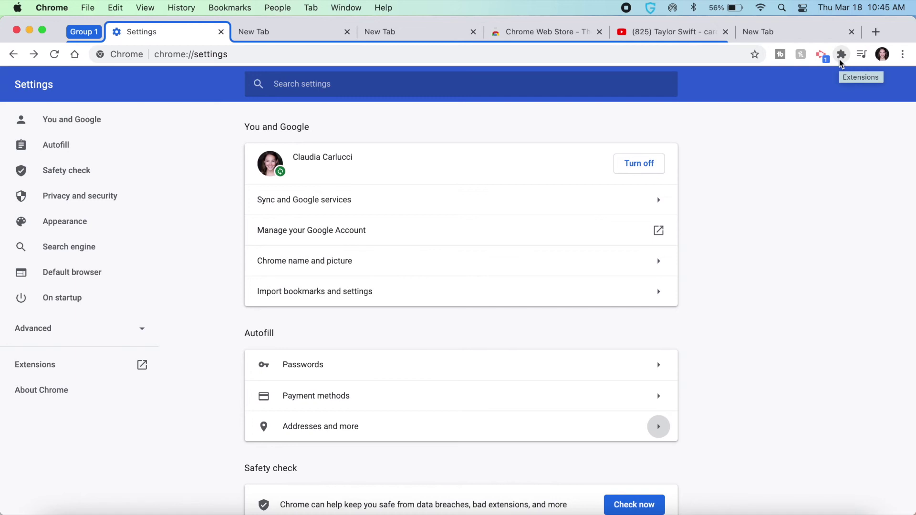
# Unpin Screencastify from the toolbar via the extensions menu.
pyautogui.click(840, 59)
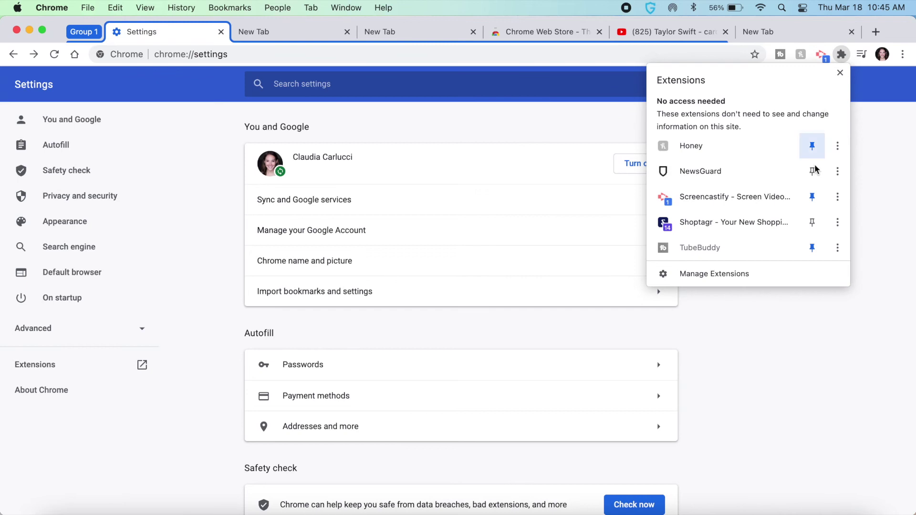
pyautogui.click(811, 200)
pyautogui.click(840, 73)
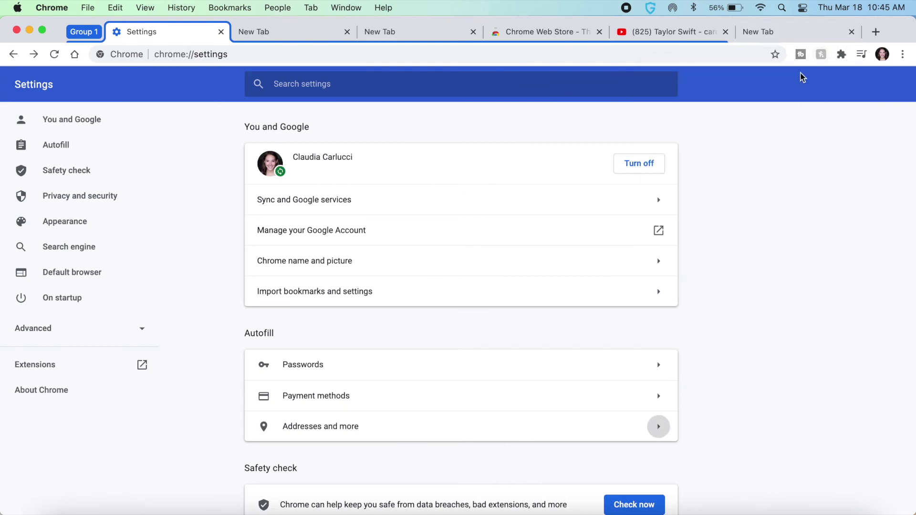
# View Screencastify's Manage Extensions page, then close that tab.
pyautogui.click(841, 54)
pyautogui.click(837, 197)
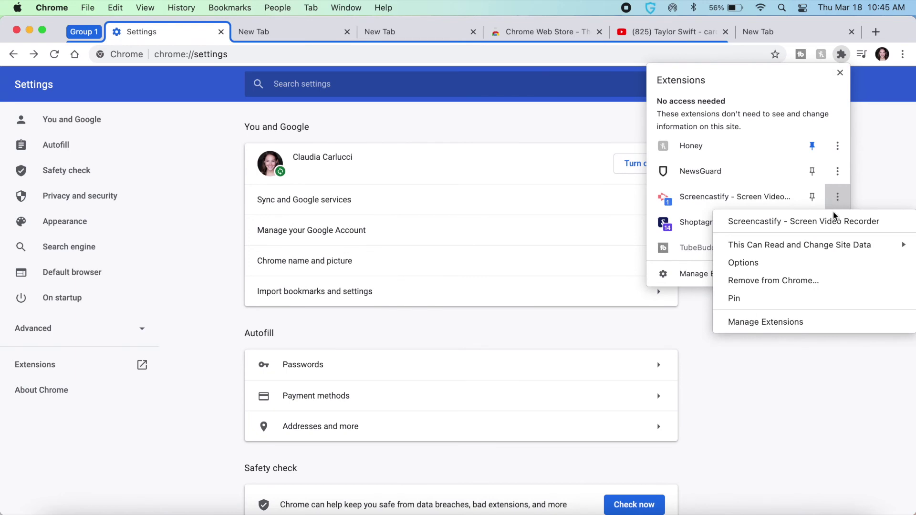
pyautogui.click(823, 322)
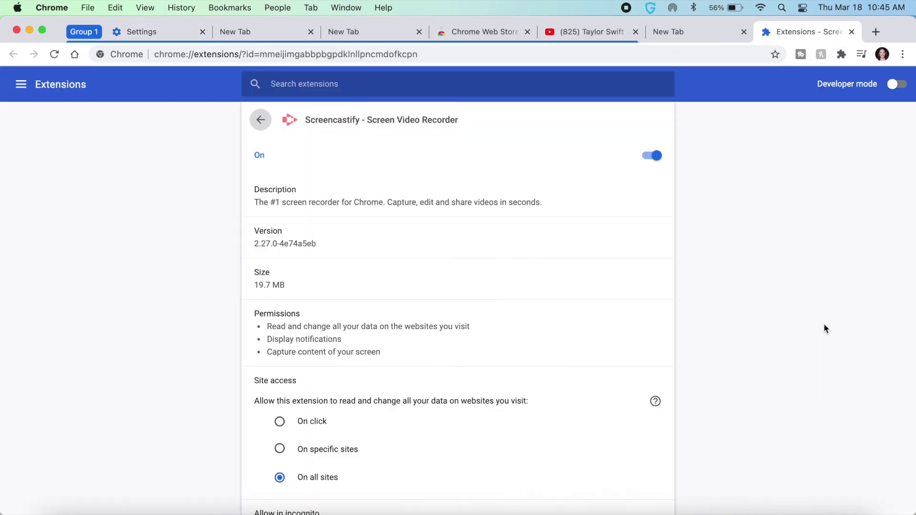
pyautogui.scroll(-5, 548, 360)
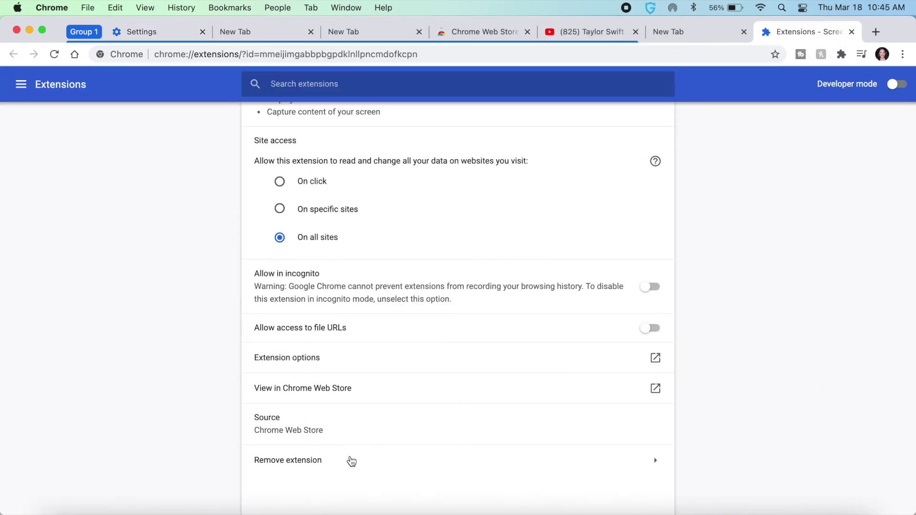
pyautogui.press('super+w')
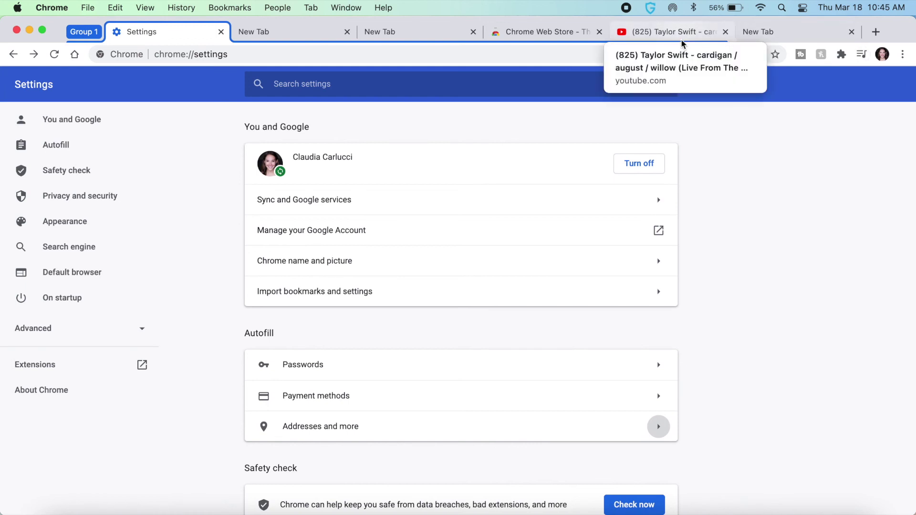
# Check the media controls and the Taylor Swift tab's context menu, then dismiss them.
pyautogui.click(863, 55)
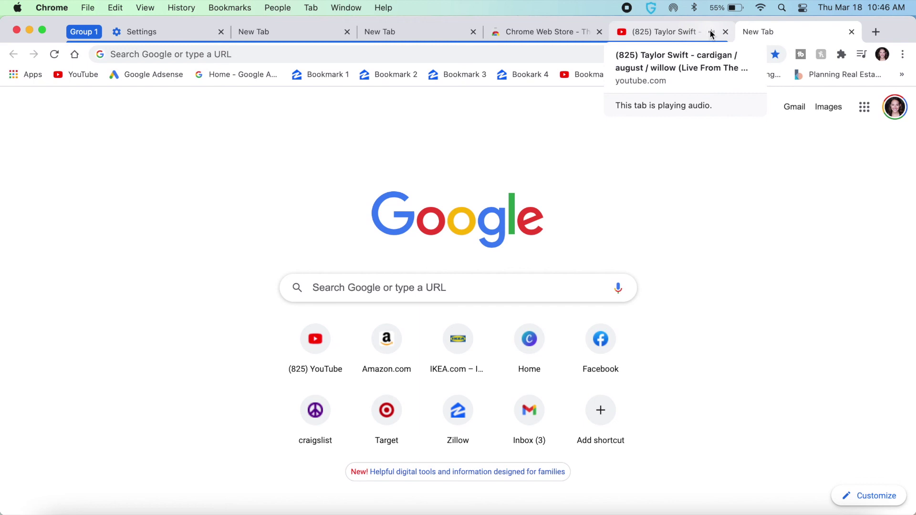
pyautogui.rightClick(679, 32)
pyautogui.click(663, 75)
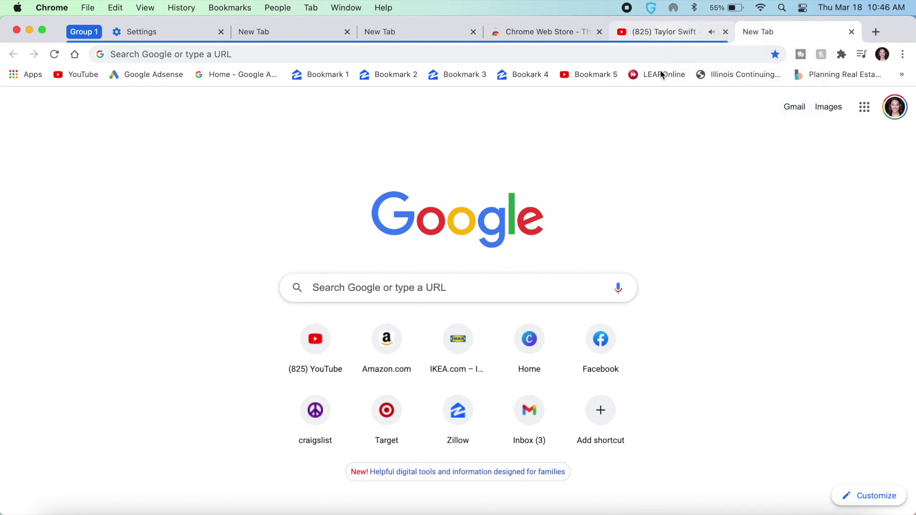
pyautogui.rightClick(660, 39)
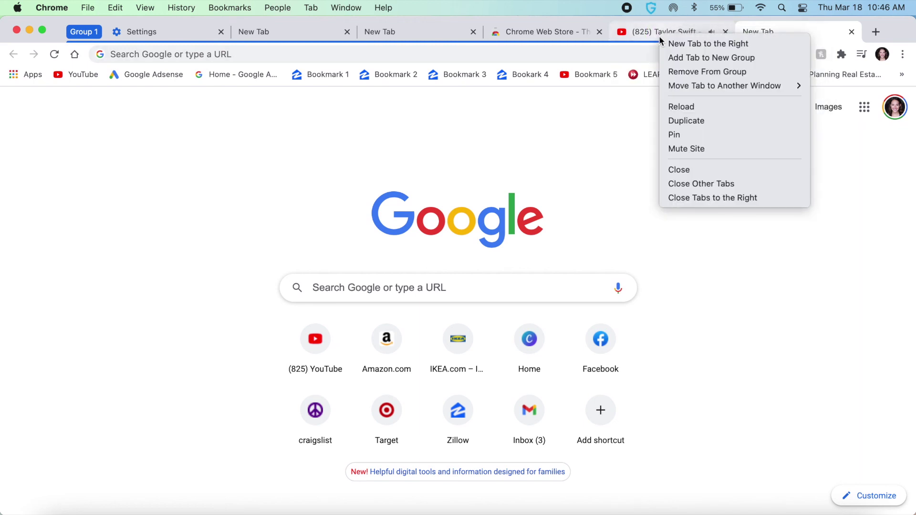
pyautogui.click(563, 179)
# Pause the Taylor Swift video from the toolbar media controls.
pyautogui.click(862, 55)
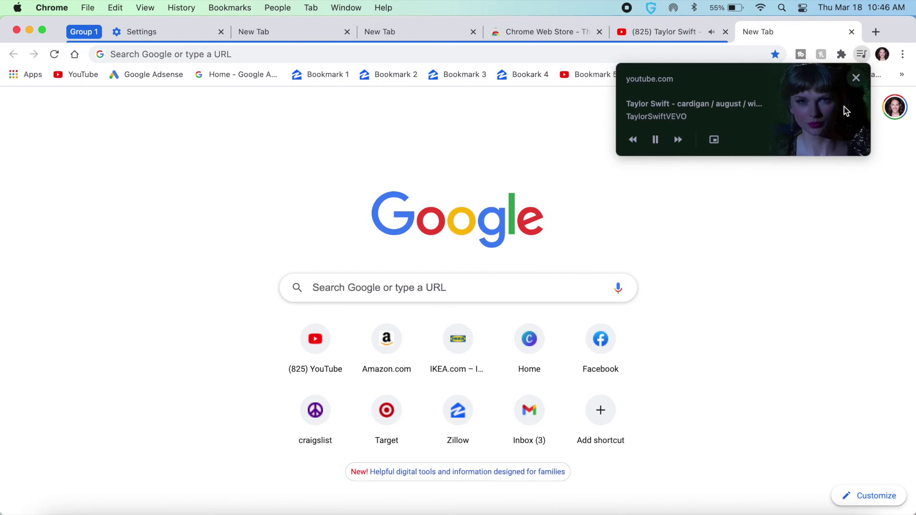
pyautogui.click(655, 141)
pyautogui.click(668, 250)
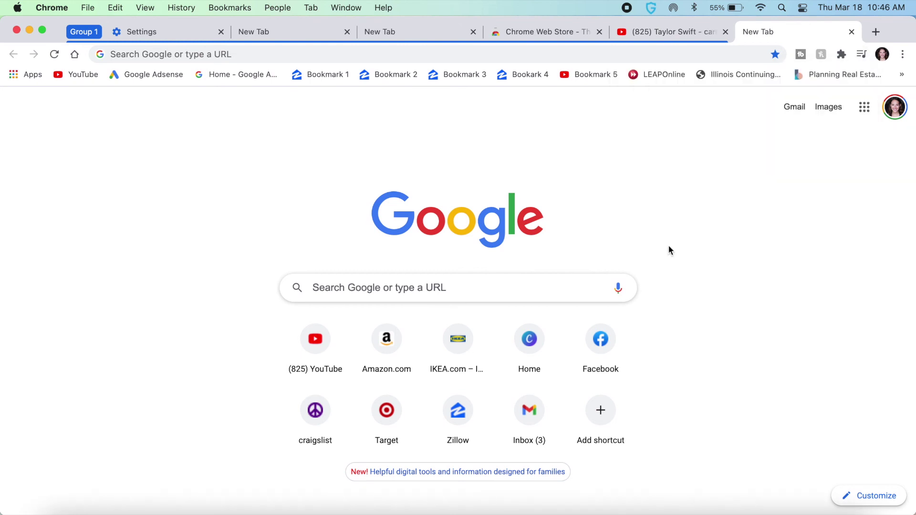